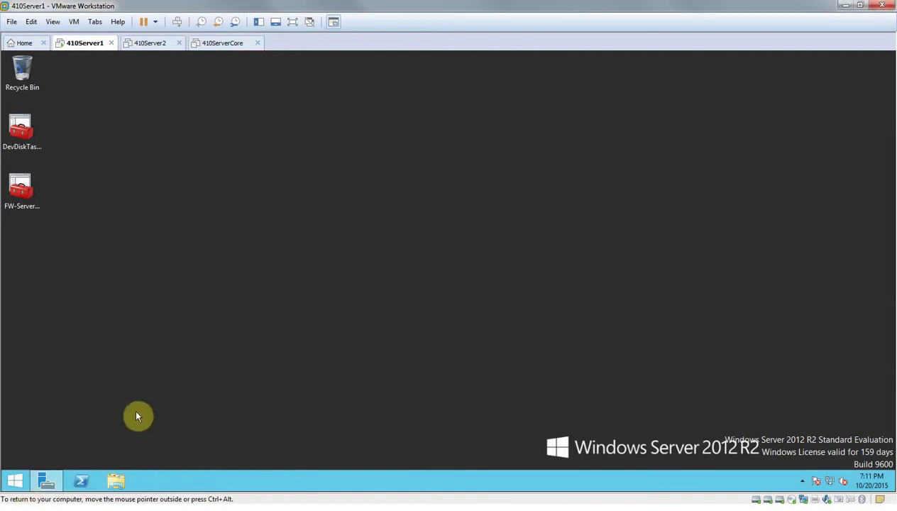
Step: Launch Computer Management via a Start search for 'computer' and show Local Users and Groups > Users
left_click(14, 481)
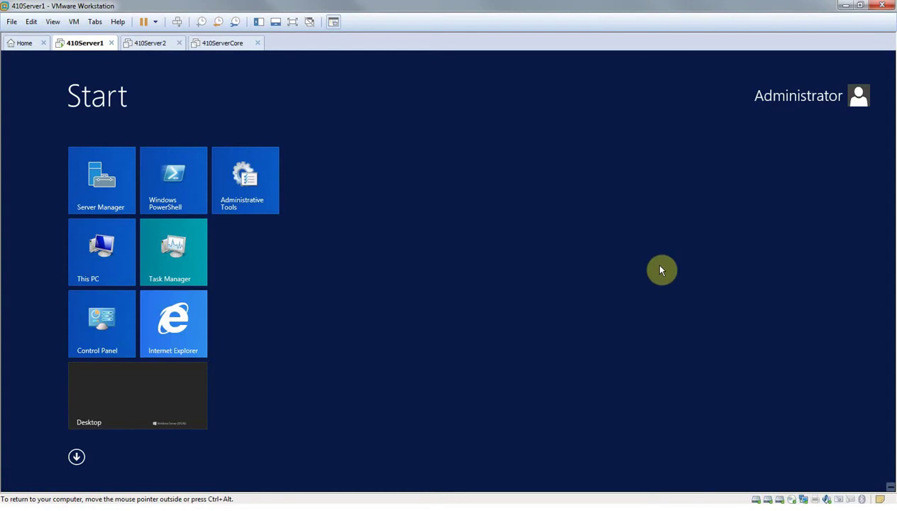
type("computer Management")
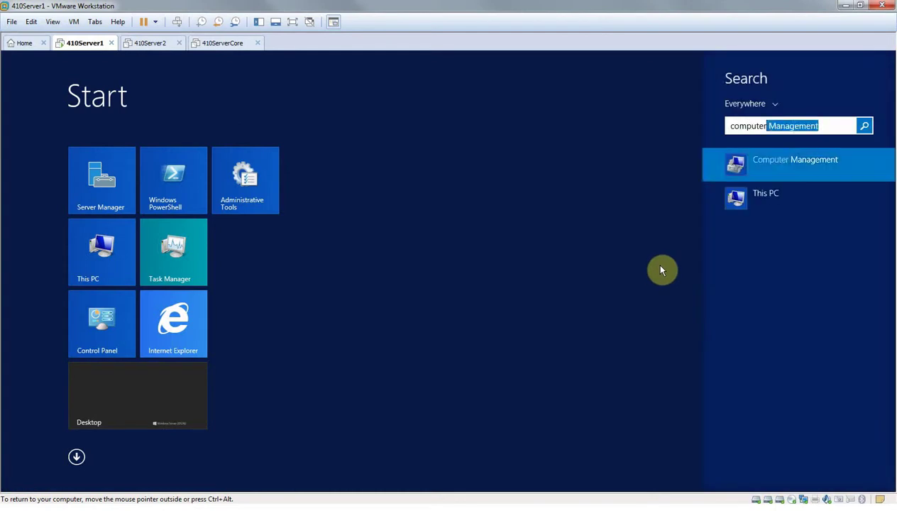
left_click(738, 167)
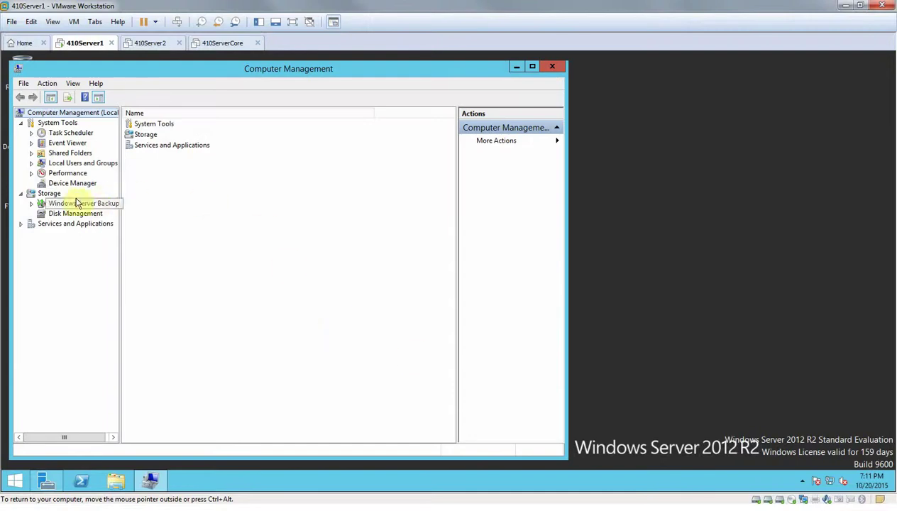
left_click(71, 164)
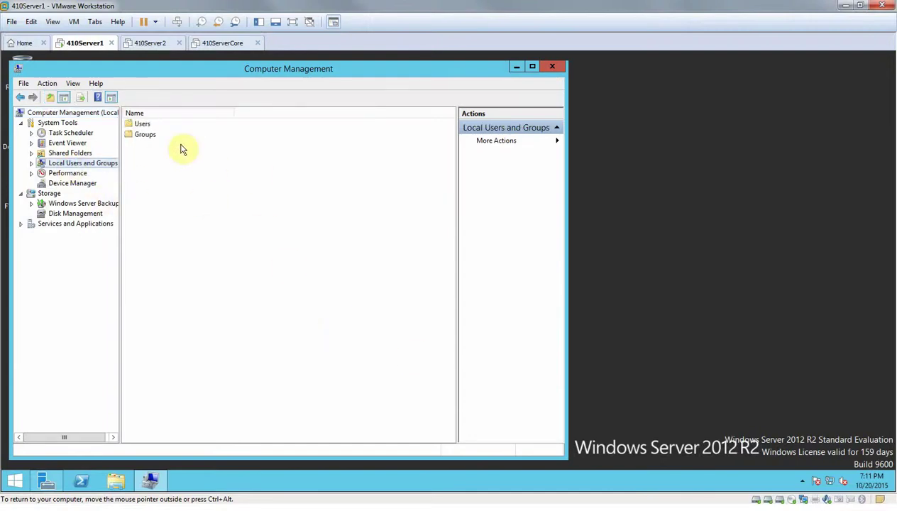
double_click(142, 124)
right_click(233, 226)
left_click(214, 193)
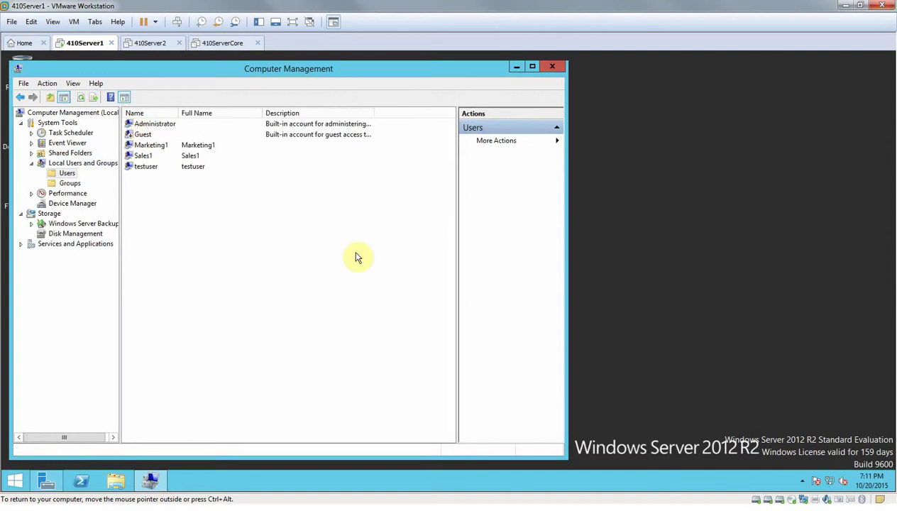
Step: Start a new local user named Sales2 and enter and confirm its password
right_click(301, 232)
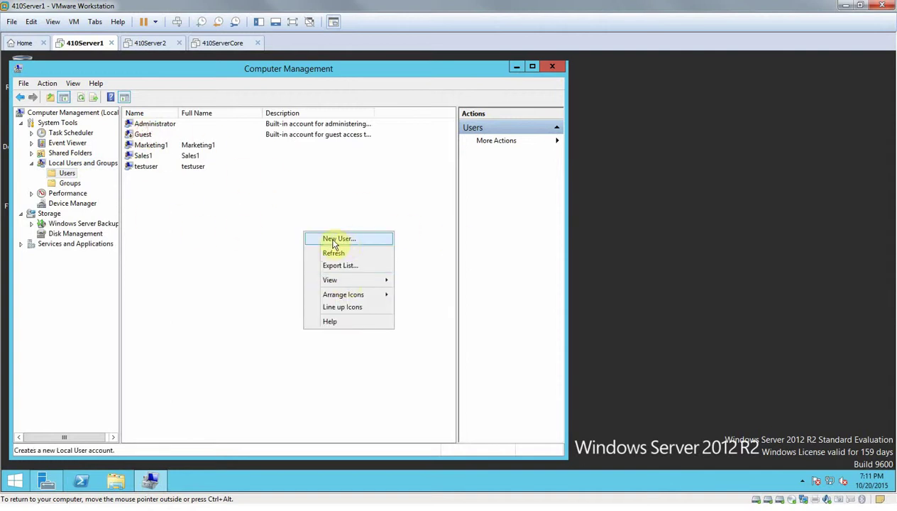
right_click(228, 220)
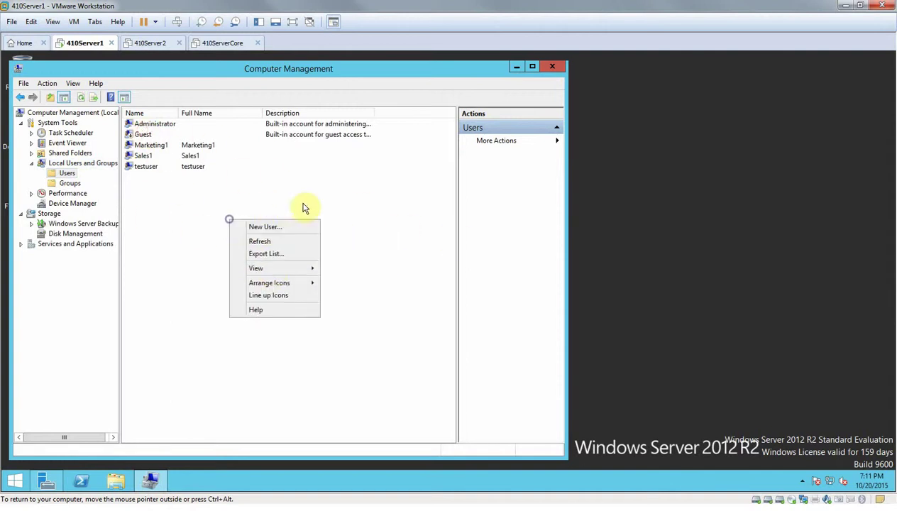
left_click(265, 229)
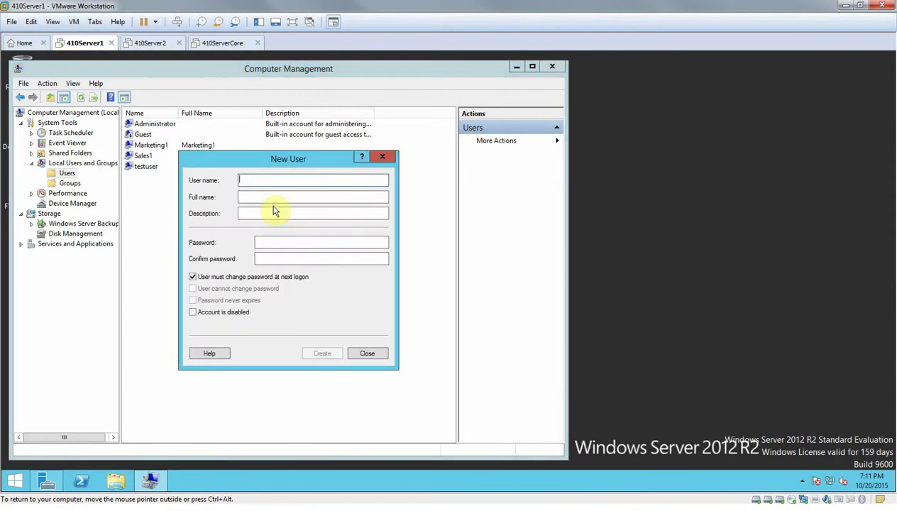
type("Sales2")
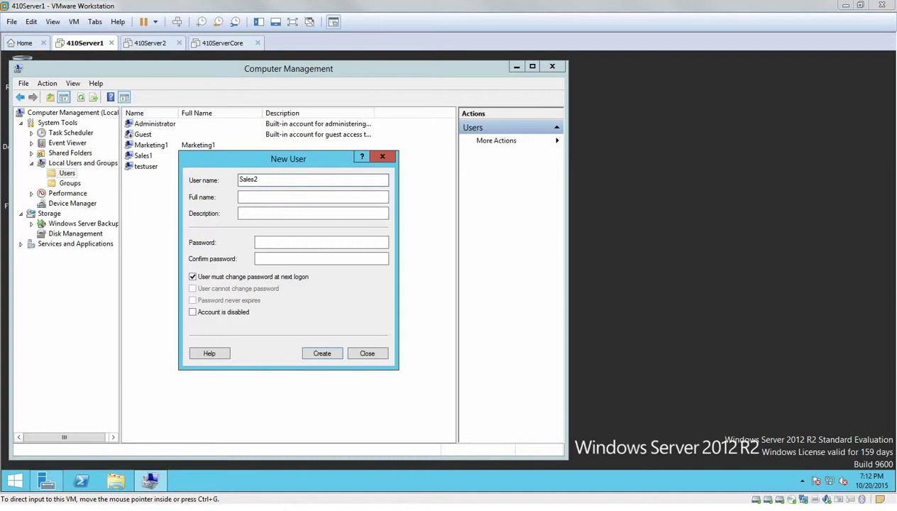
left_click(276, 198)
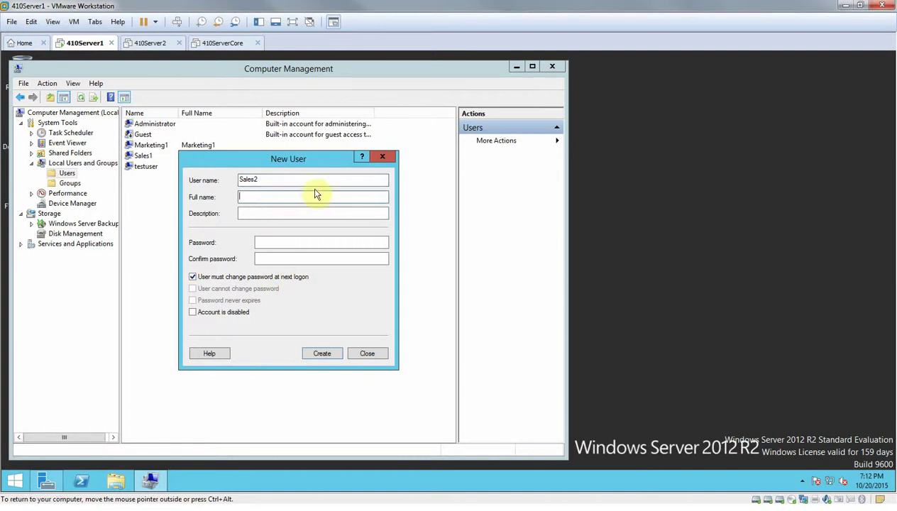
double_click(260, 182)
left_click(261, 182)
left_click(244, 196)
left_click(269, 216)
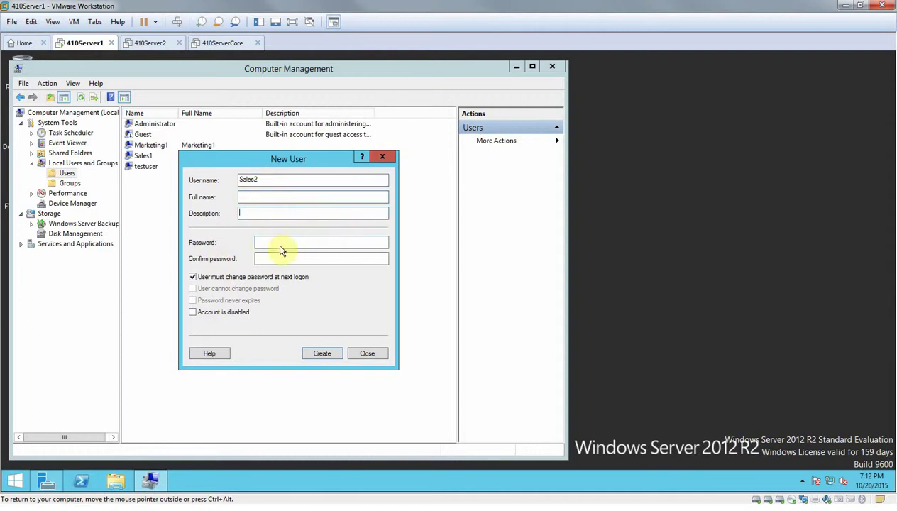
left_click(290, 244)
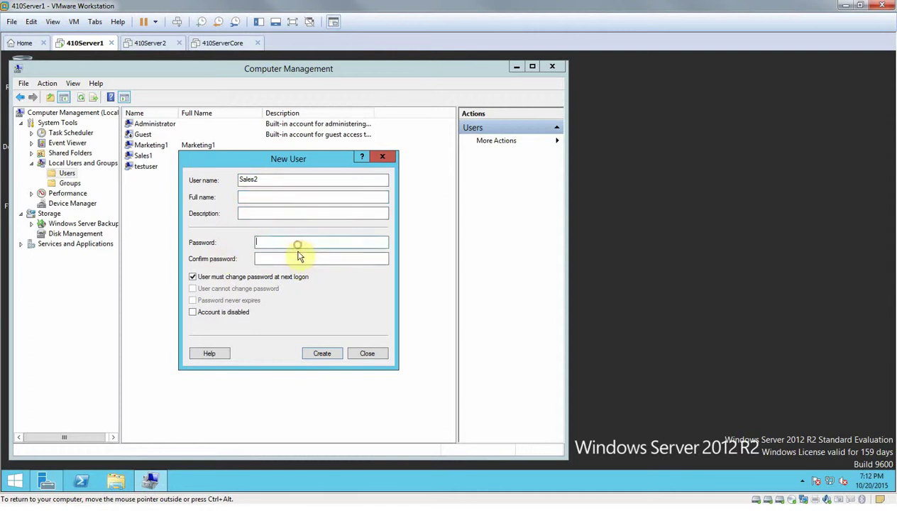
left_click(297, 259)
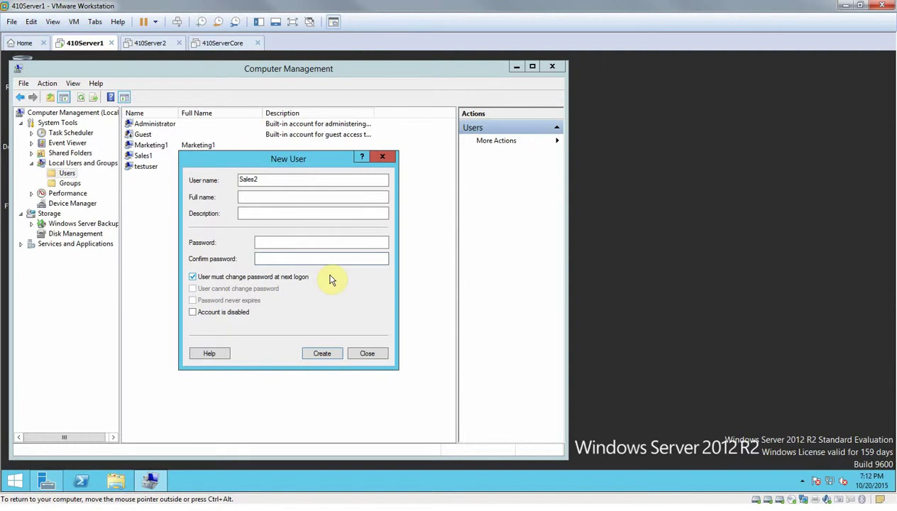
Step: Clear the must-change-password option, set Password never expires, and create the Sales2 account
left_click(193, 277)
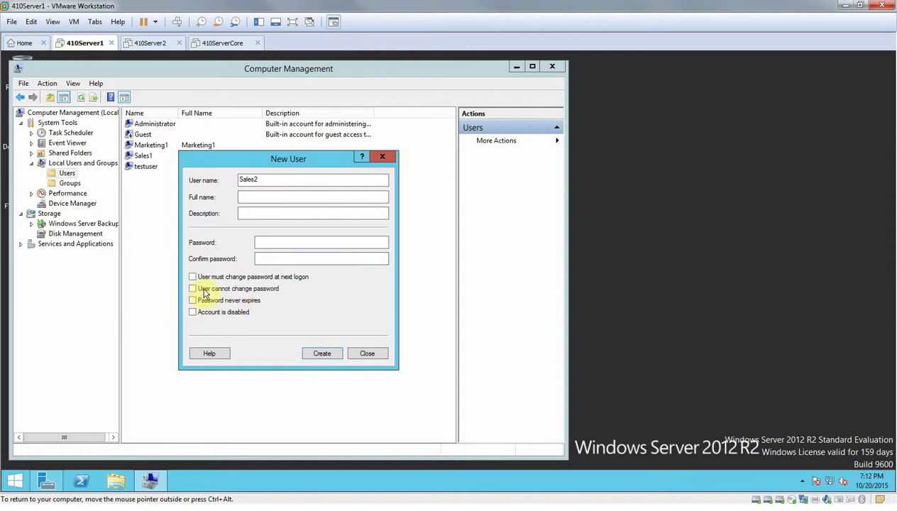
left_click(265, 290)
left_click(253, 301)
left_click(192, 288)
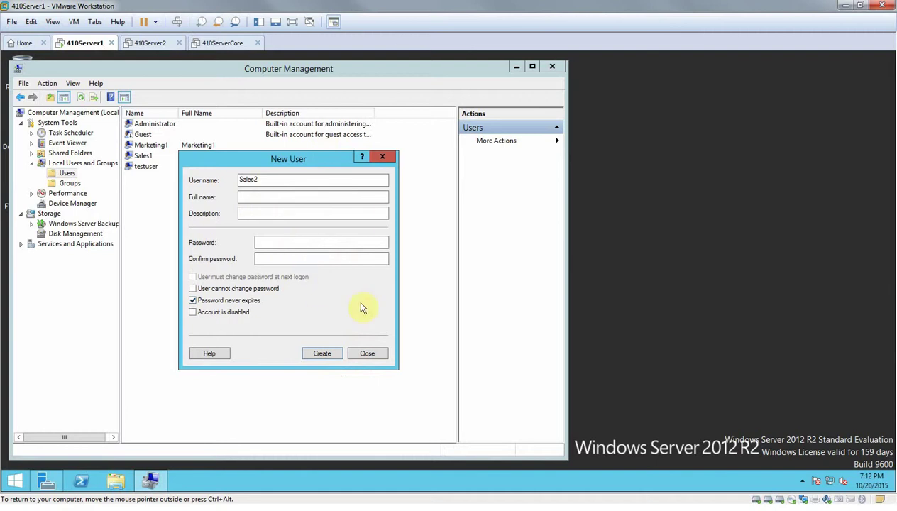
left_click(318, 352)
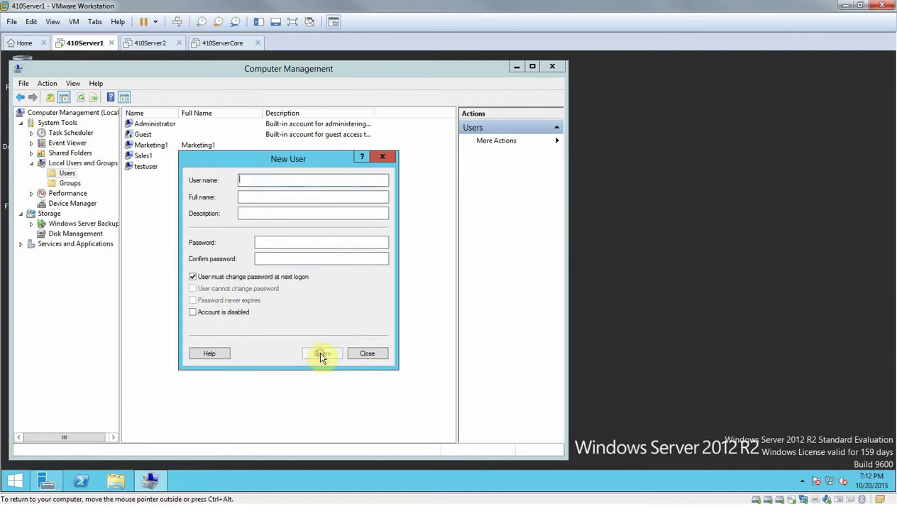
left_click(366, 354)
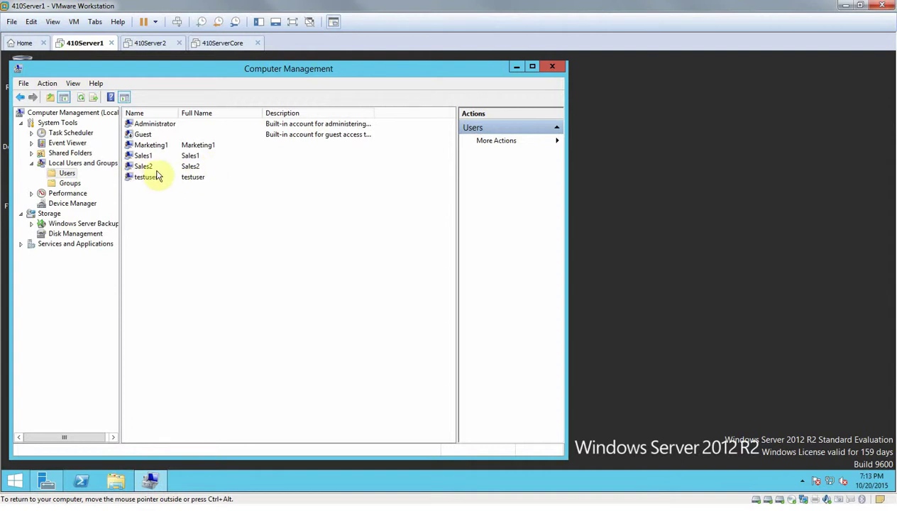
Step: Switch to the Groups list and start a New Group named Sales-G
left_click(200, 166)
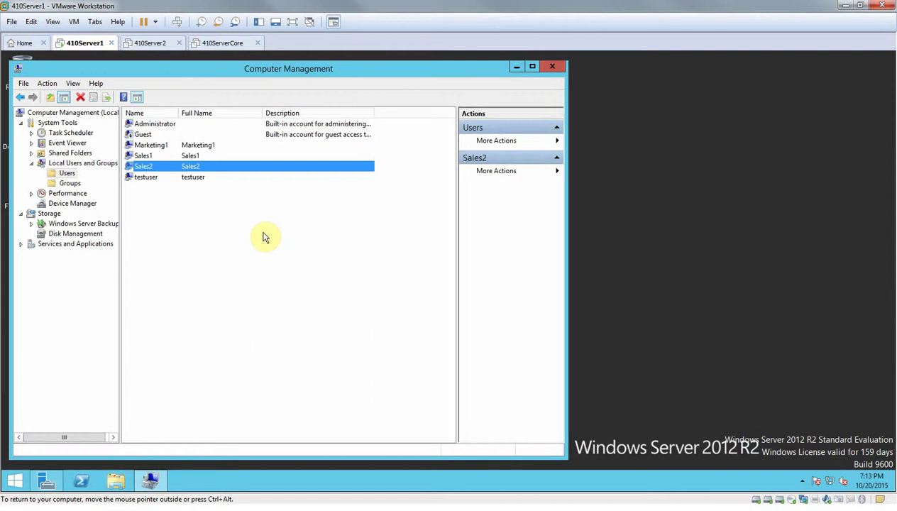
left_click(69, 184)
right_click(201, 419)
left_click(240, 328)
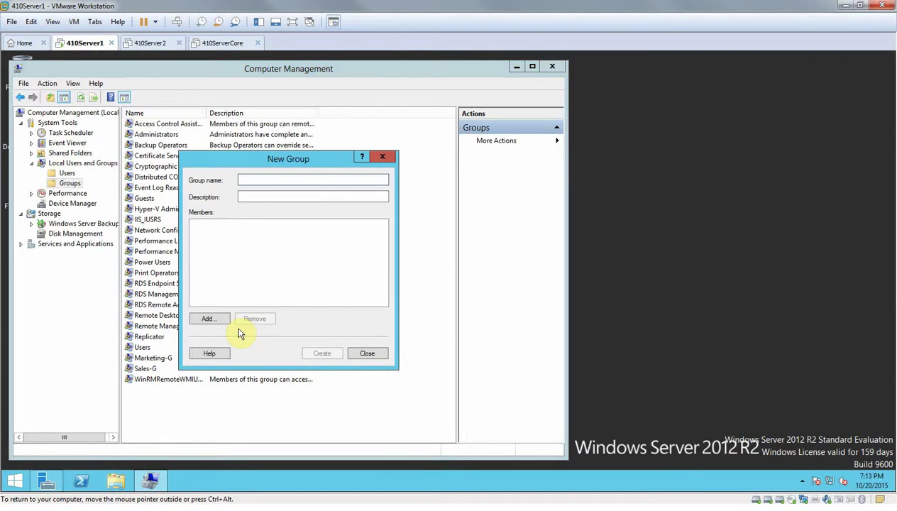
type("Sales-G")
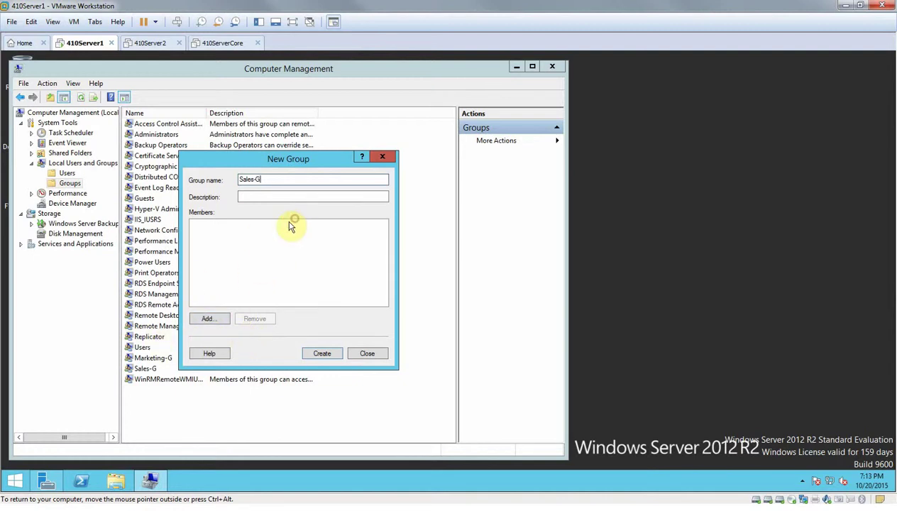
Step: Add the checked name Sales2 as a member and try creating Sales-G, which reports it already exists
left_click(206, 318)
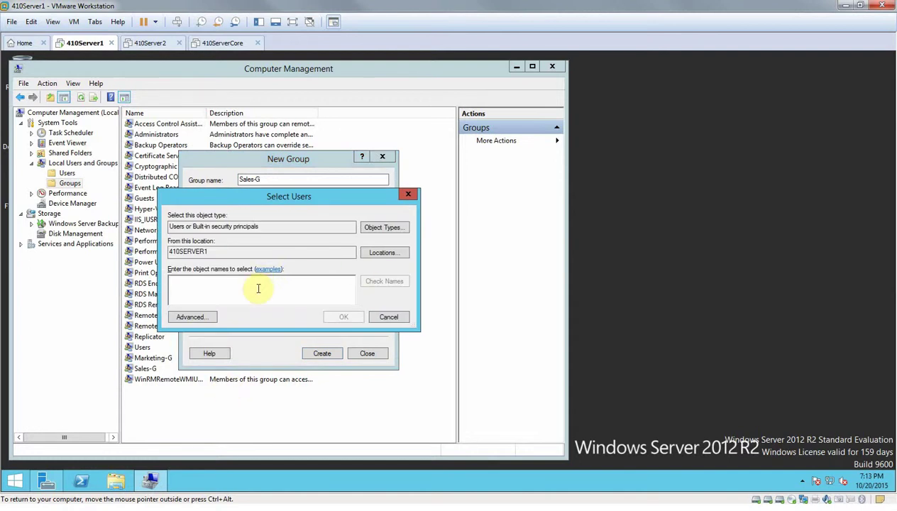
type("sales2")
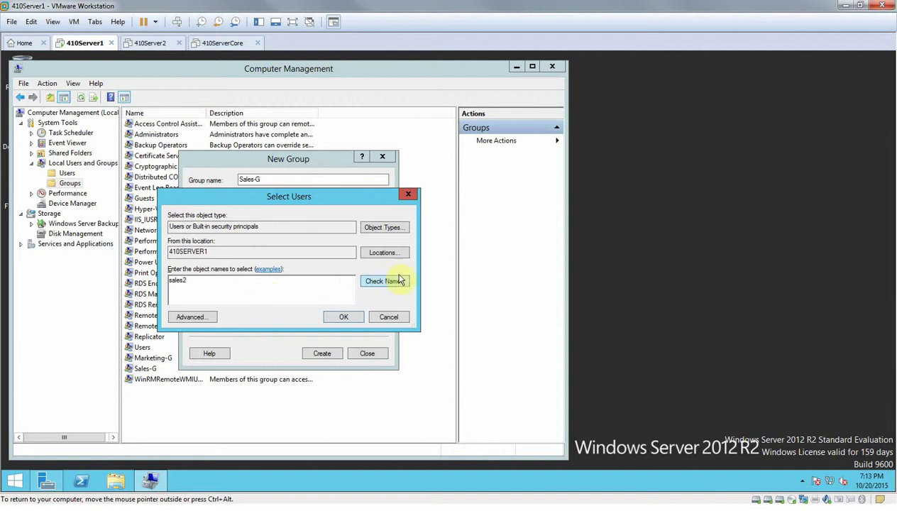
left_click(385, 281)
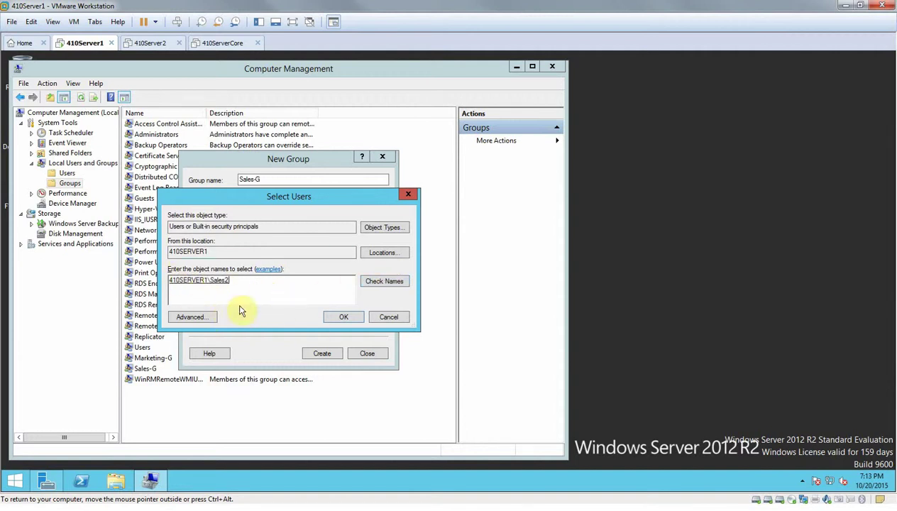
left_click(345, 317)
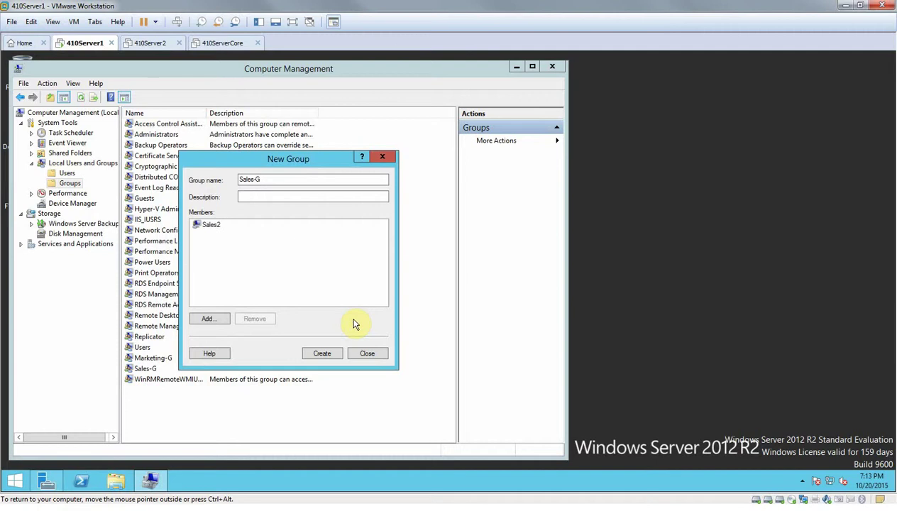
left_click(321, 358)
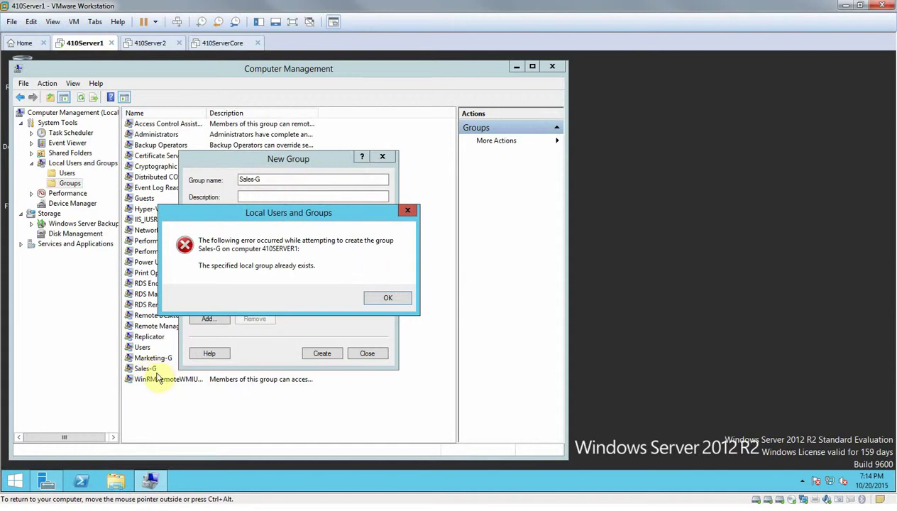
Step: Dismiss the error, rename the new group to DenySales-G, and create it with Sales2 as member
left_click(387, 298)
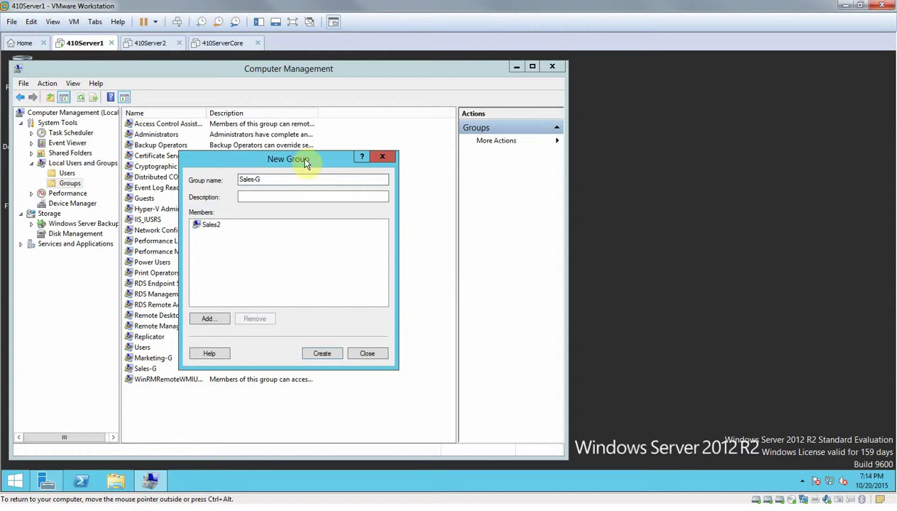
left_click_drag(262, 180, 254, 182)
left_click(265, 178)
double_click(247, 179)
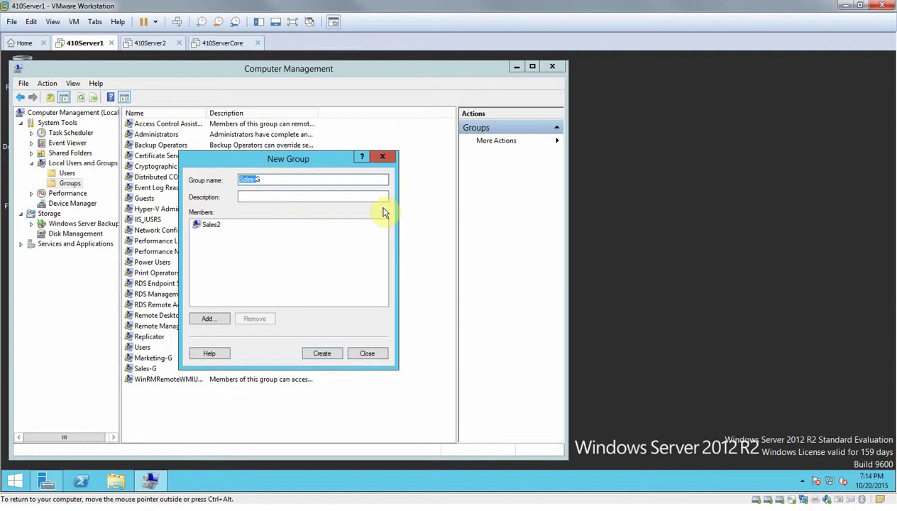
type("Deny")
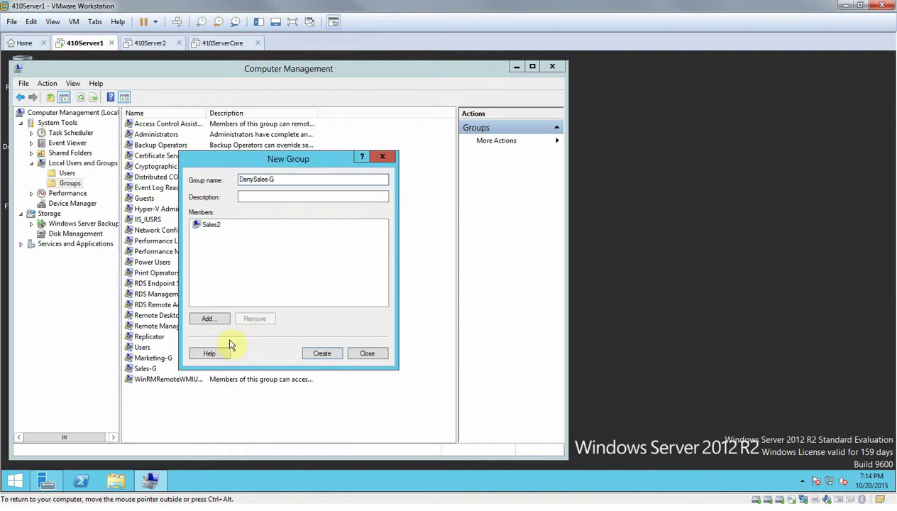
left_click(328, 355)
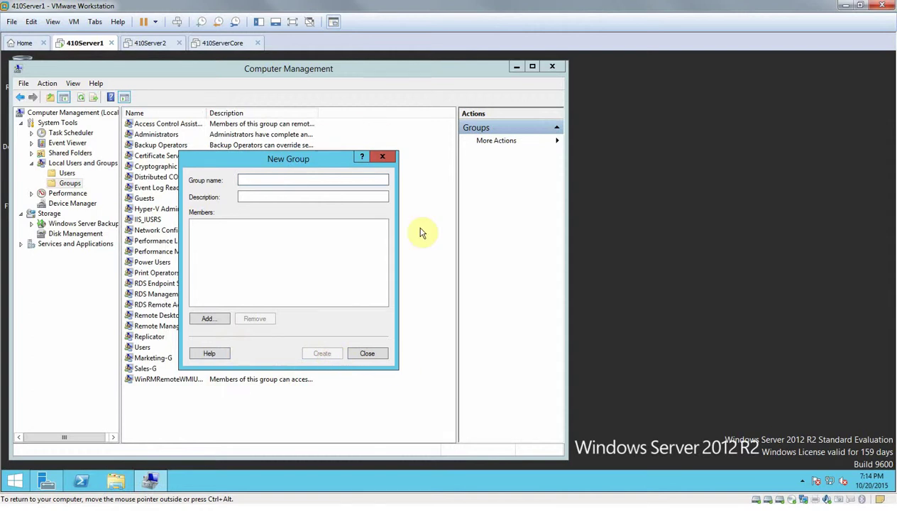
left_click(370, 355)
left_click(154, 359)
Step: Add the checked name sales2 to the Sales-G group's members and save its properties
left_click(147, 381)
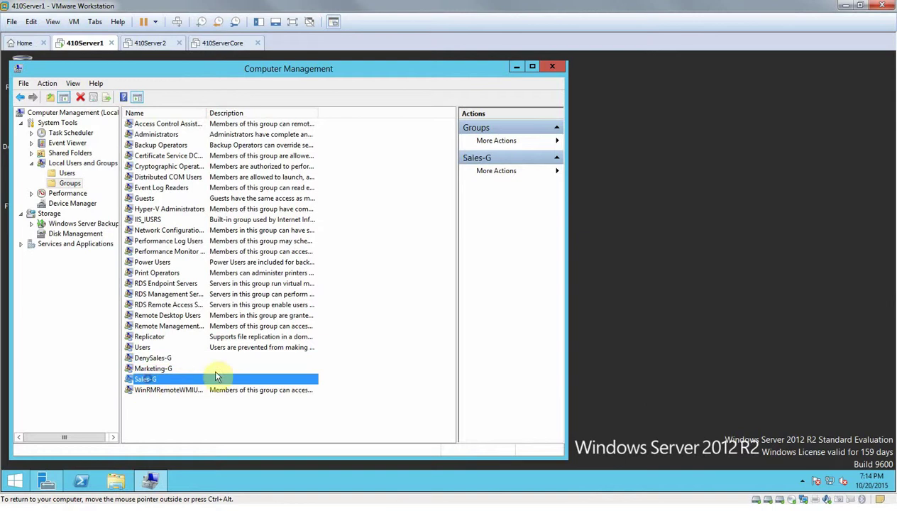
double_click(164, 381)
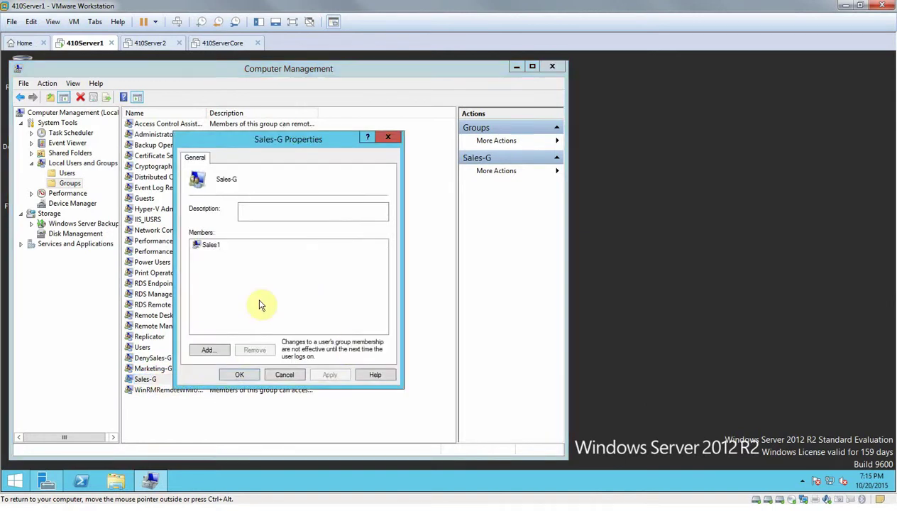
left_click(209, 351)
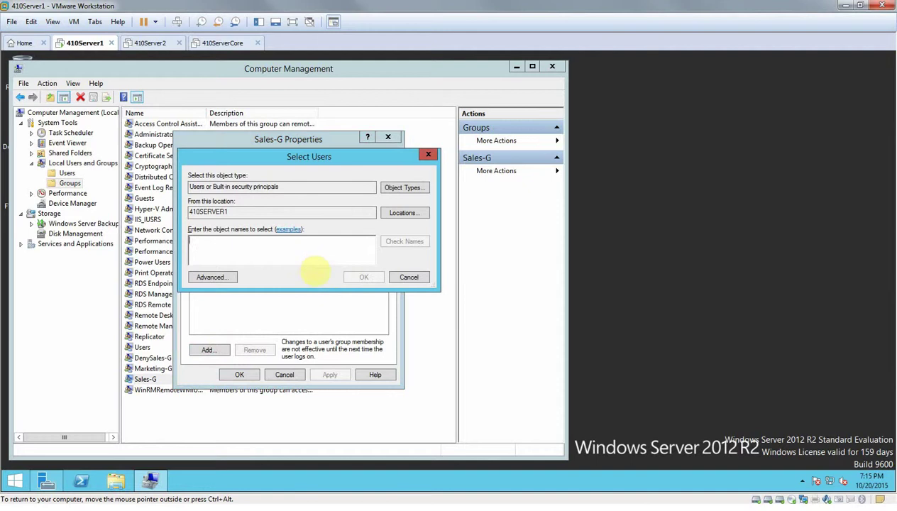
type("sales2")
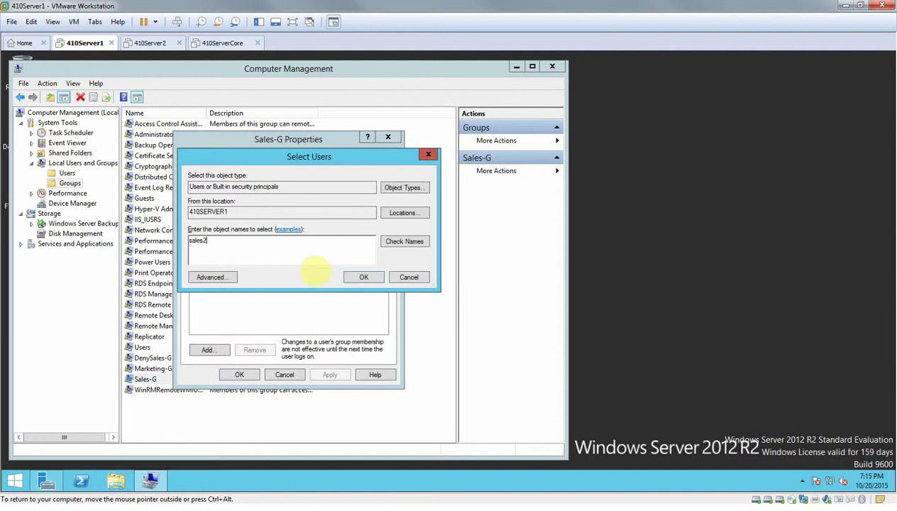
left_click(415, 246)
left_click(366, 278)
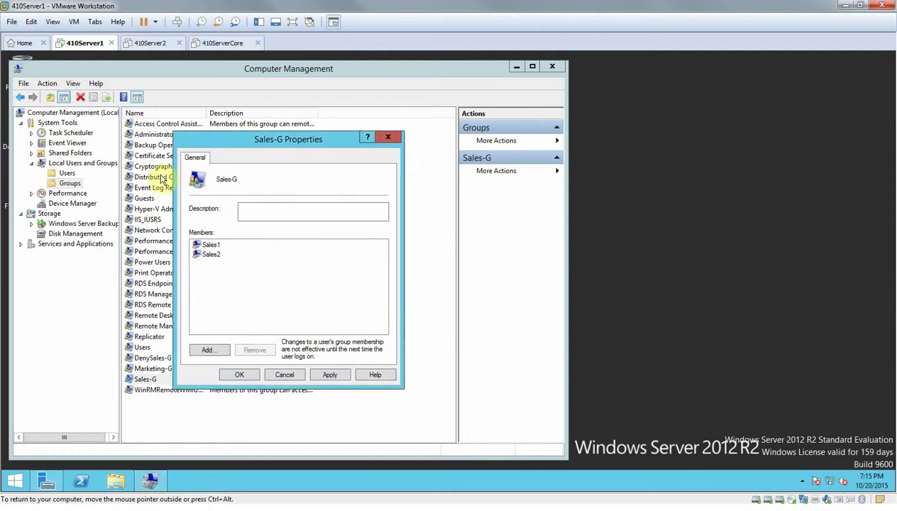
left_click(247, 376)
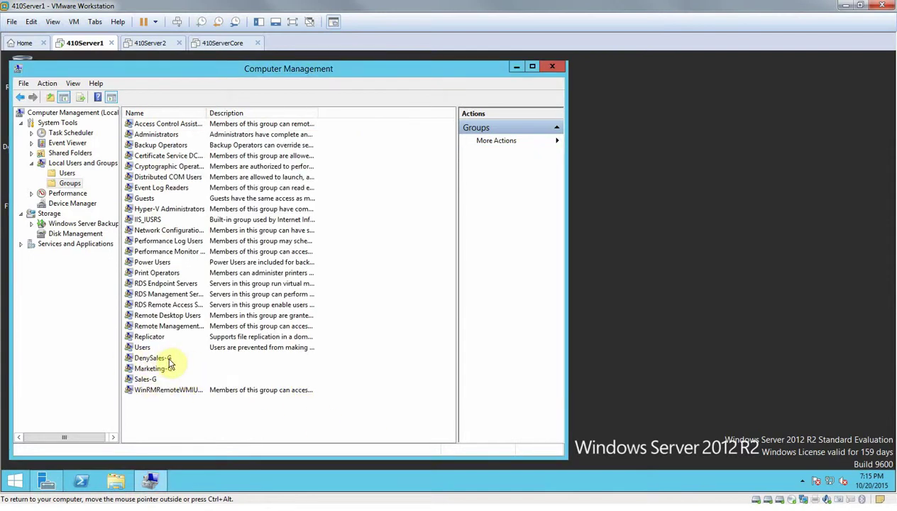
Step: Review the DenySales-G and Sales-G entries in the Groups list
left_click(142, 379)
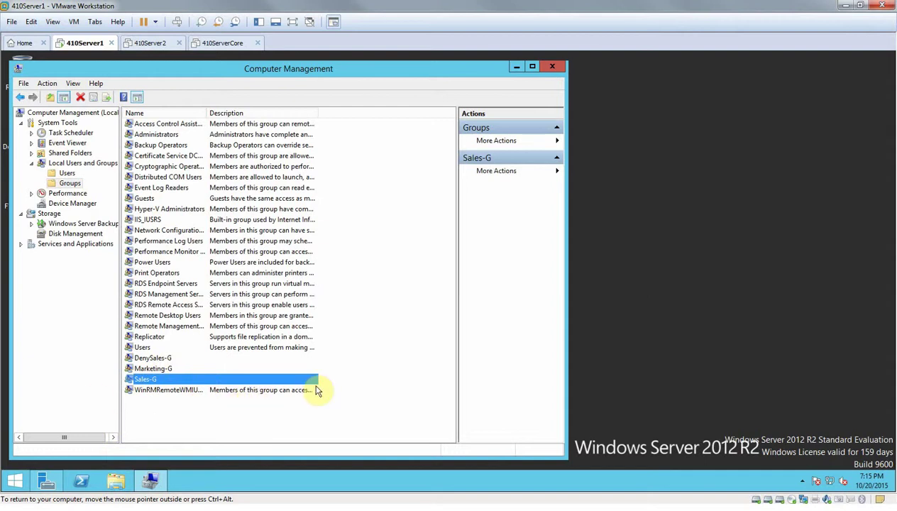
key("ctrl+alt")
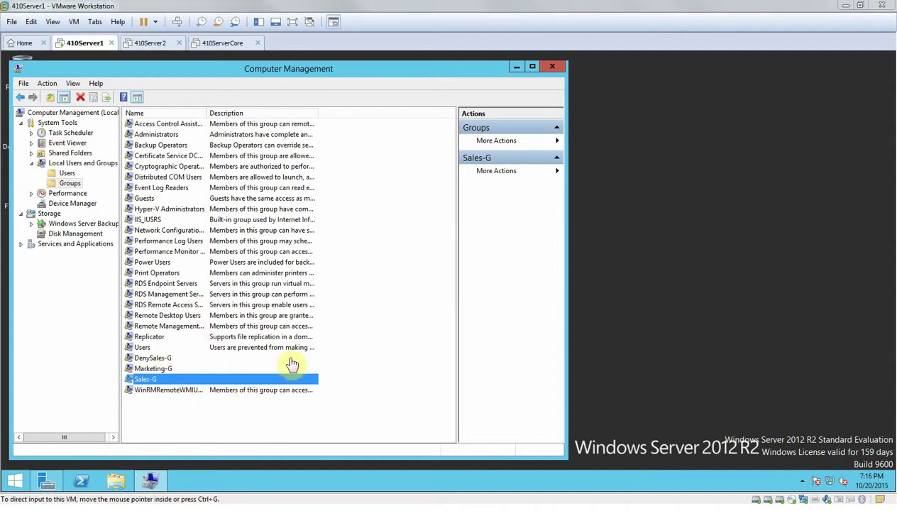
left_click(158, 360)
left_click(168, 359)
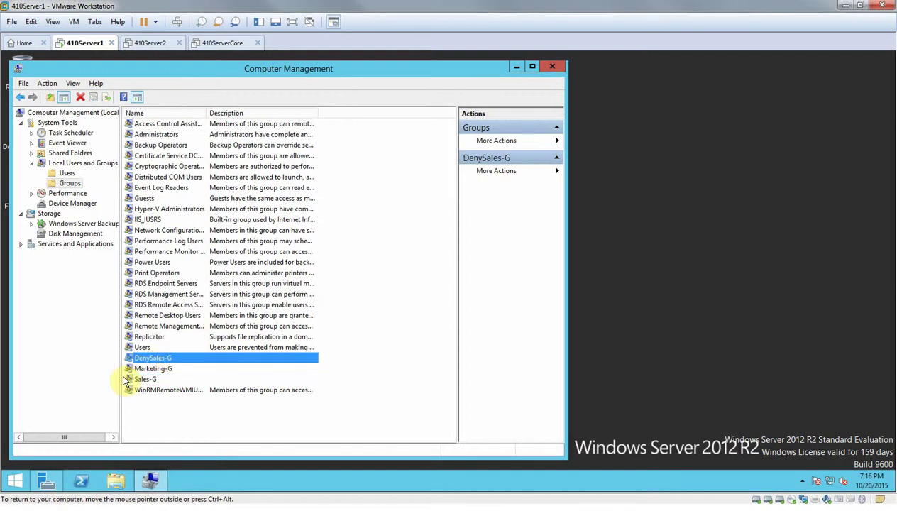
left_click(147, 380)
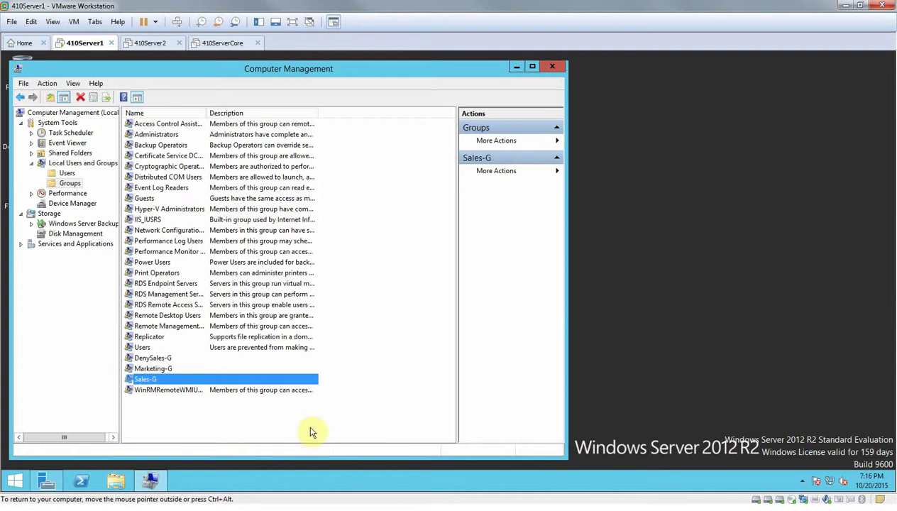
Step: Browse to Volume1 (P:) > MktgDocs and open the SalesOnly folder's Security permissions for editing
left_click(116, 485)
left_click(603, 264)
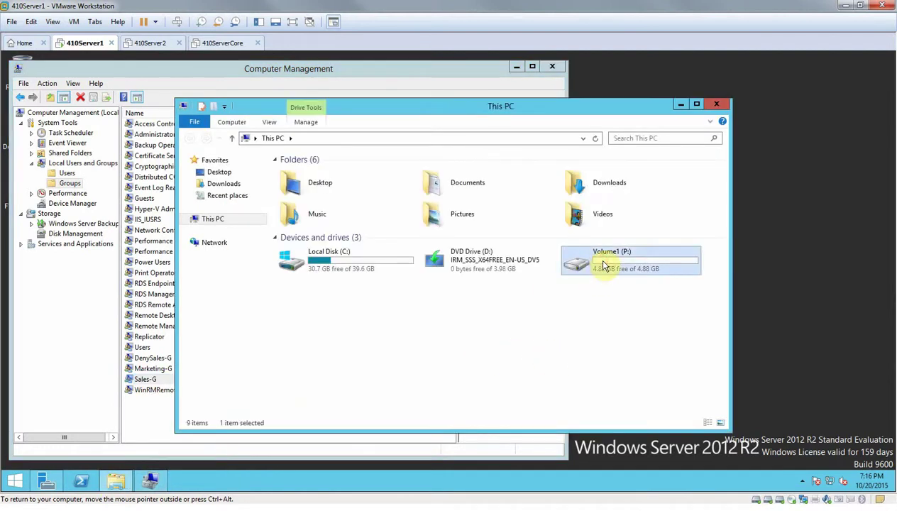
right_click(589, 269)
double_click(589, 268)
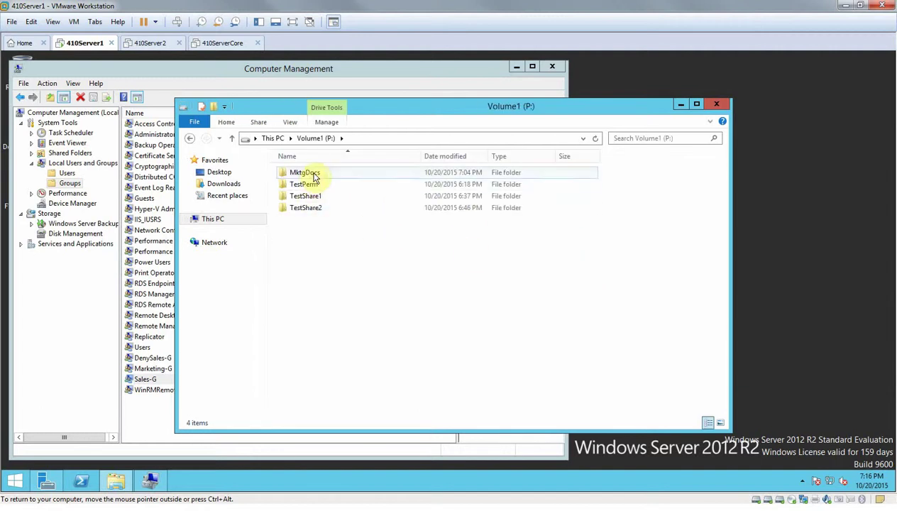
double_click(315, 175)
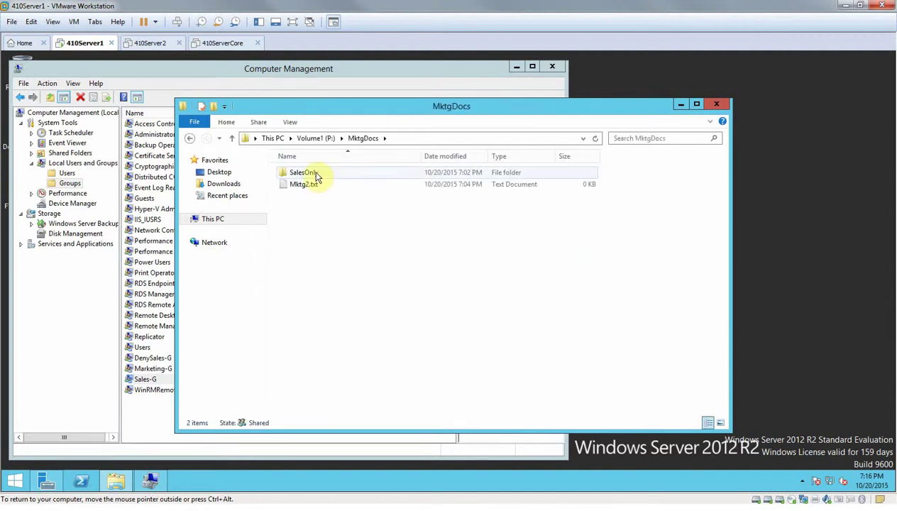
left_click(317, 175)
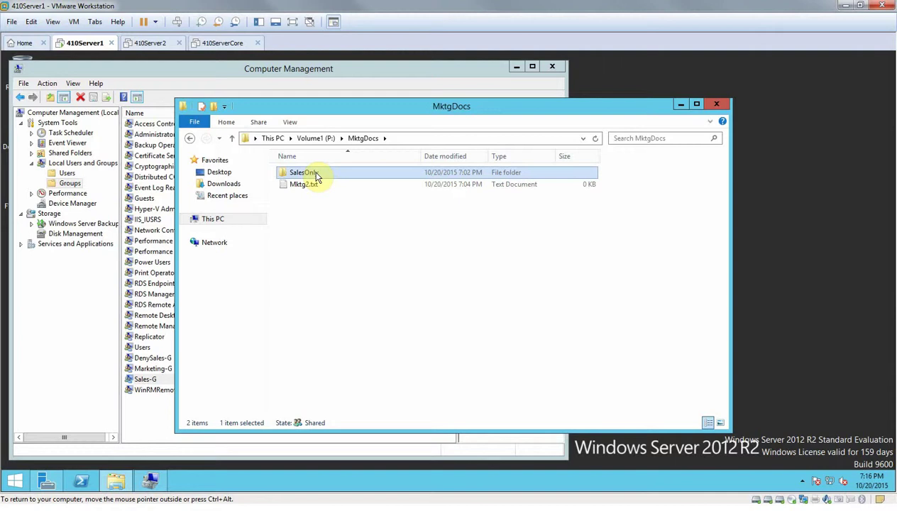
right_click(317, 176)
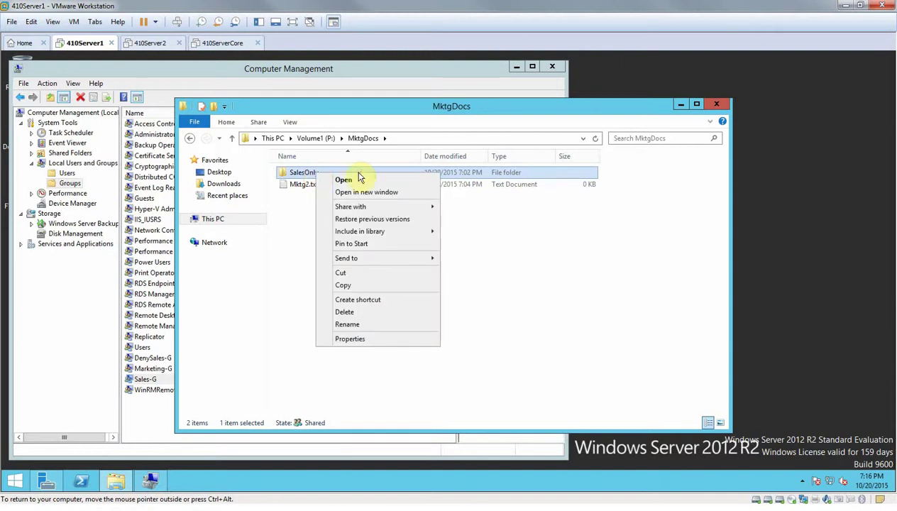
left_click(350, 339)
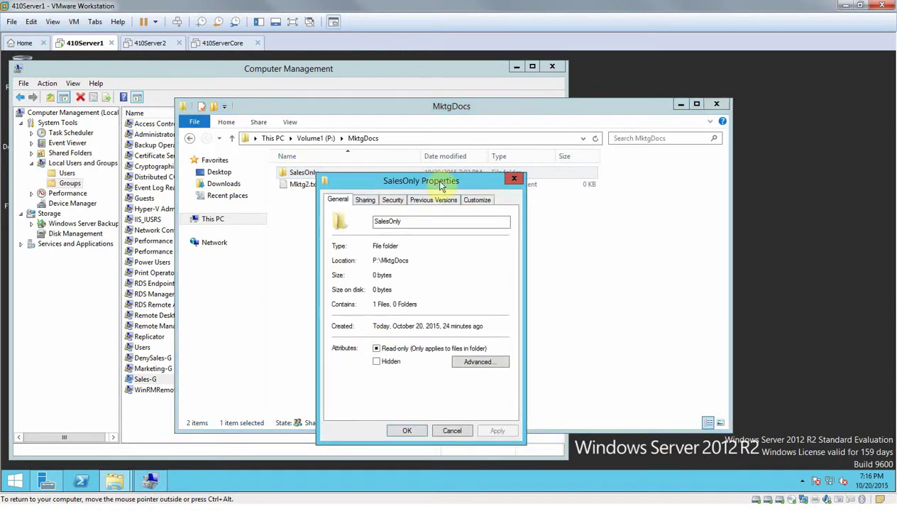
left_click(391, 200)
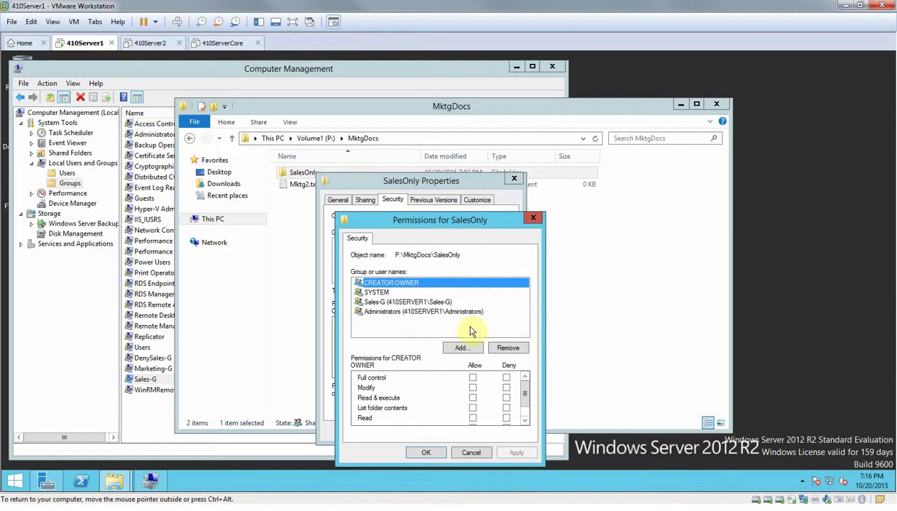
Step: Add the group DenySales-G, verified by Check Names, to the SalesOnly folder's permission entries
left_click(465, 350)
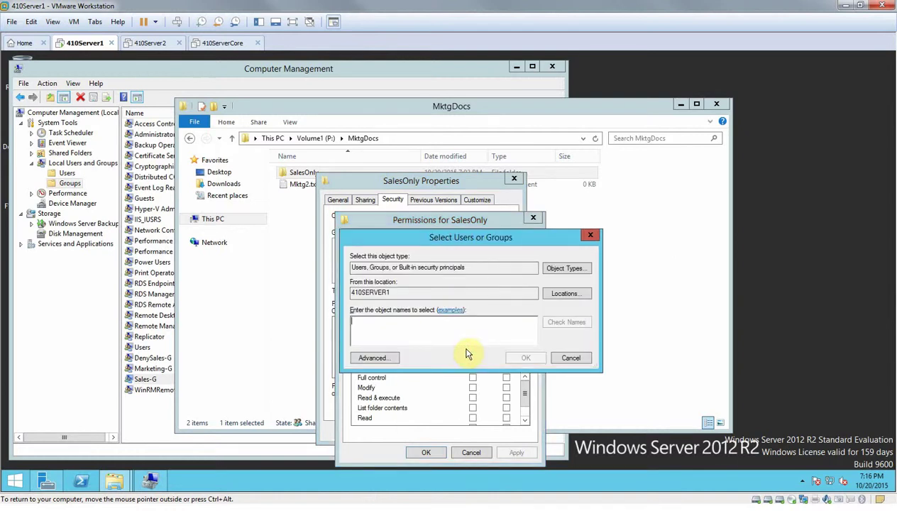
left_click(429, 340)
type("DenySales-G")
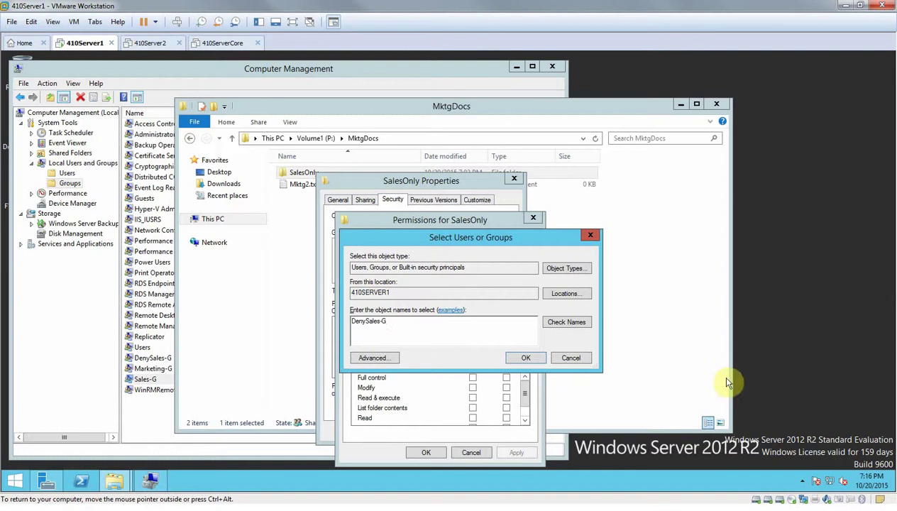
left_click(557, 321)
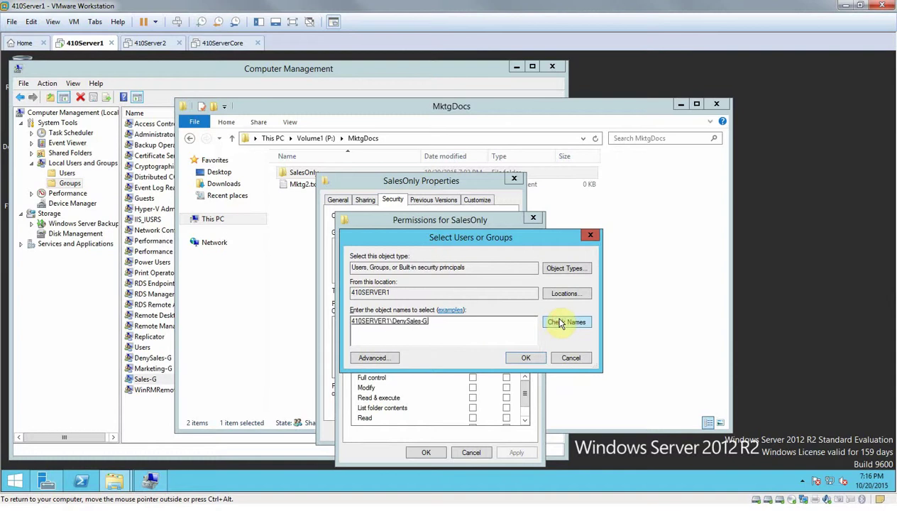
left_click(426, 321)
left_click(526, 359)
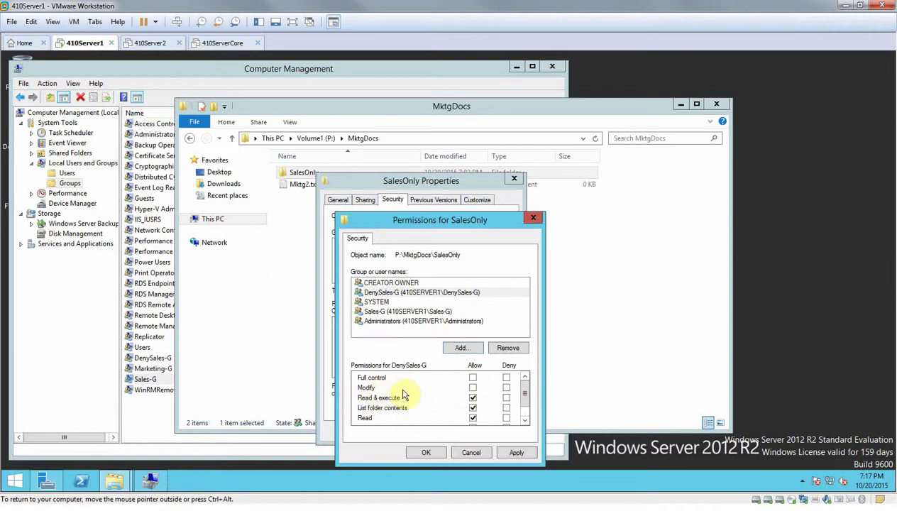
left_click(524, 410)
Step: Set DenySales-G to Deny Full control, accept the deny-entry warning, and close SalesOnly Properties
left_click(526, 378)
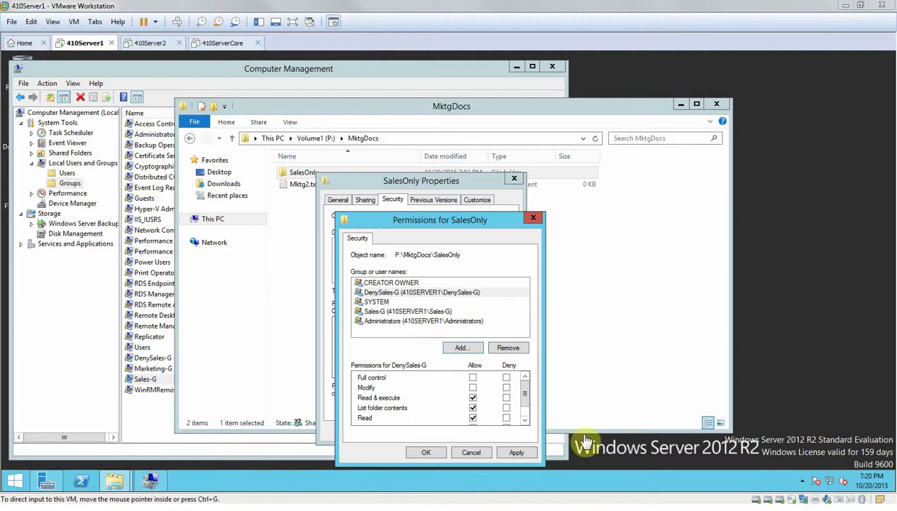
left_click(507, 381)
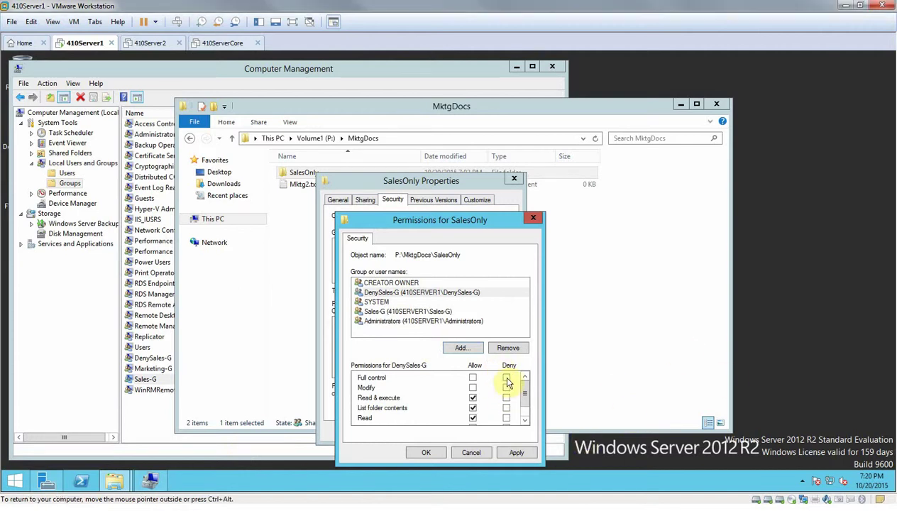
left_click(509, 380)
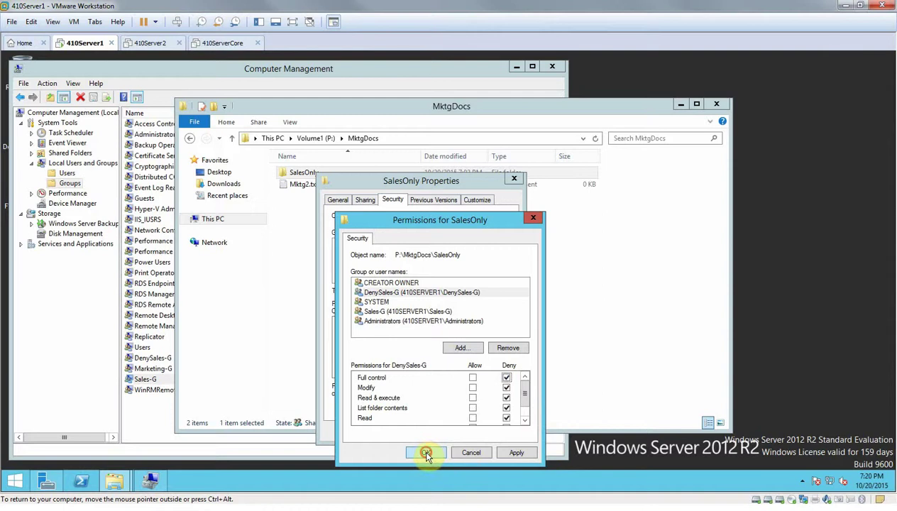
left_click(426, 453)
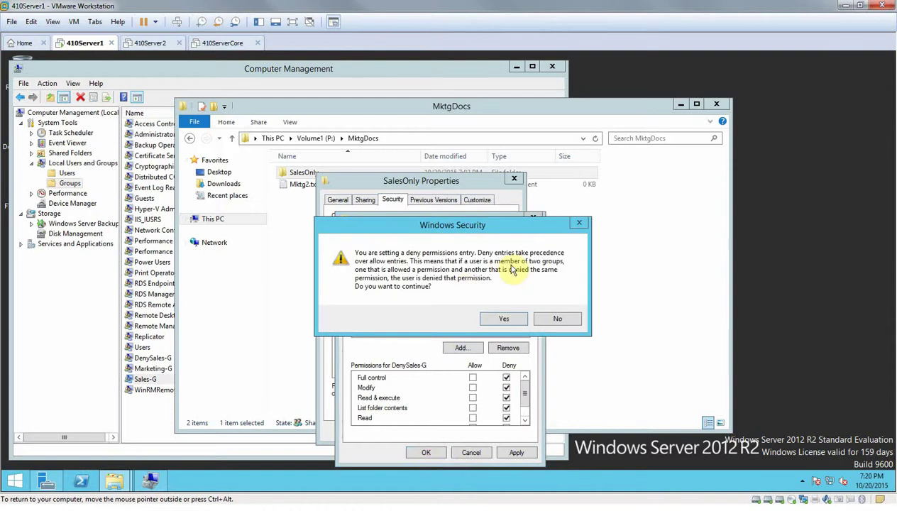
left_click(504, 319)
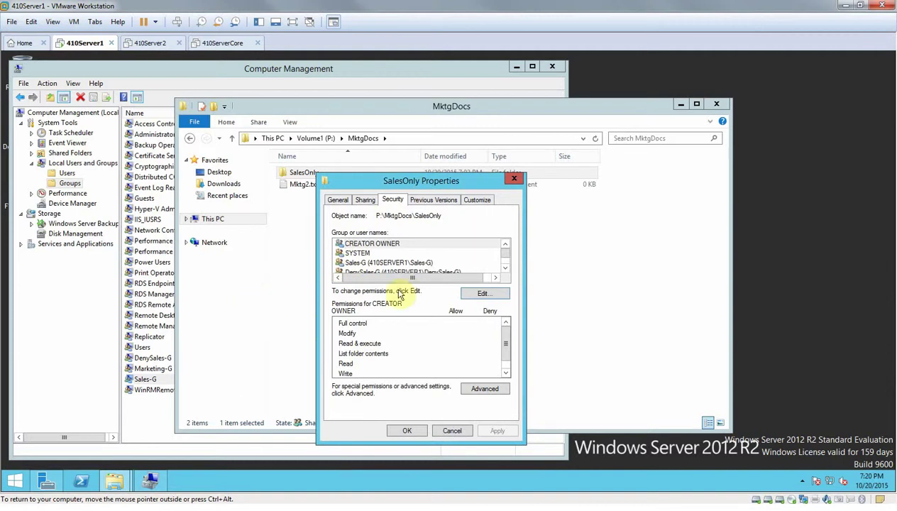
left_click(407, 431)
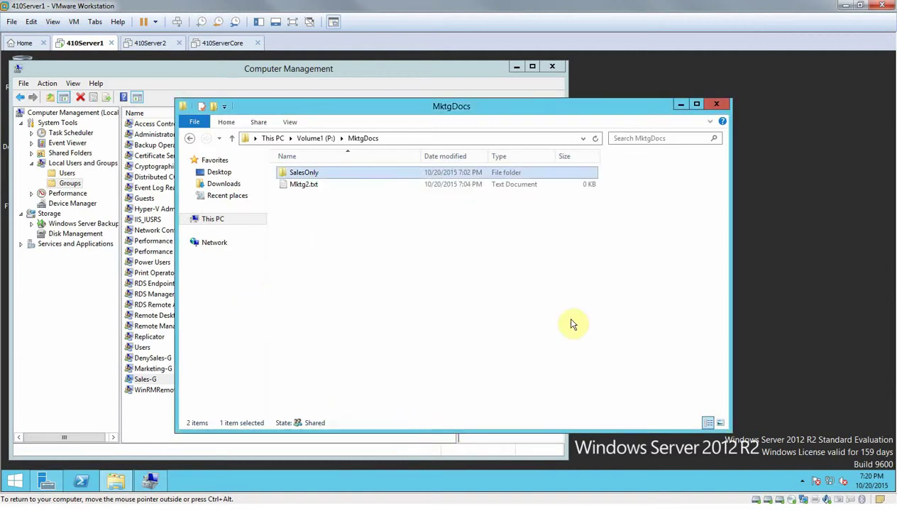
Step: Use Switch user from the Ctrl+Alt+Del screen and sign in with the second sales user's tile
key("ctrl+alt")
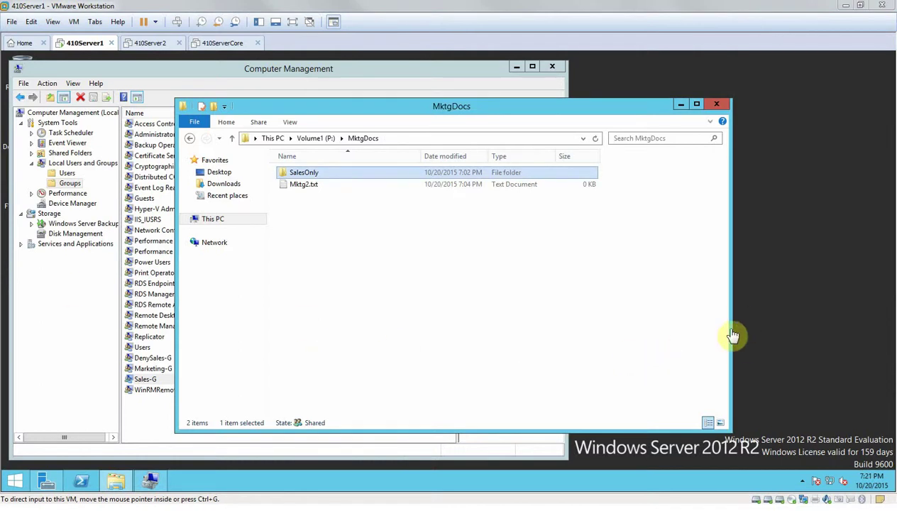
left_click(14, 482)
left_click(759, 85)
left_click(178, 24)
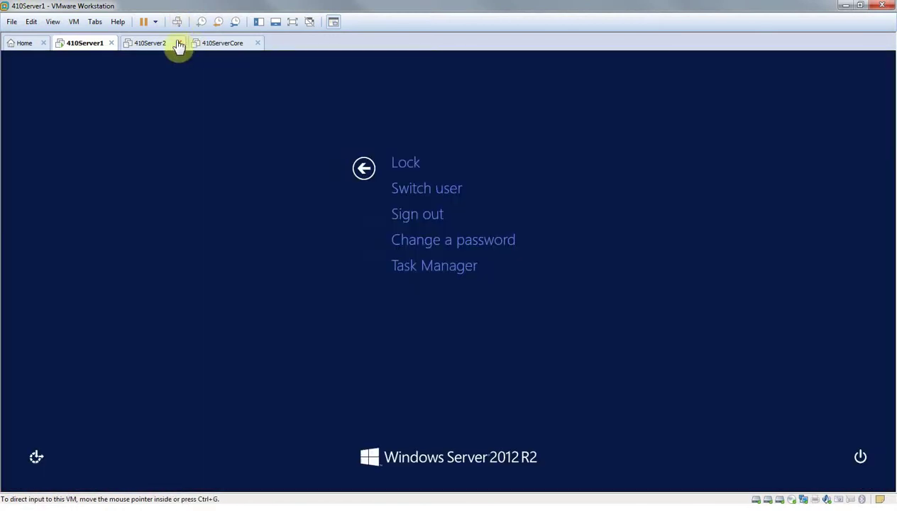
left_click(423, 190)
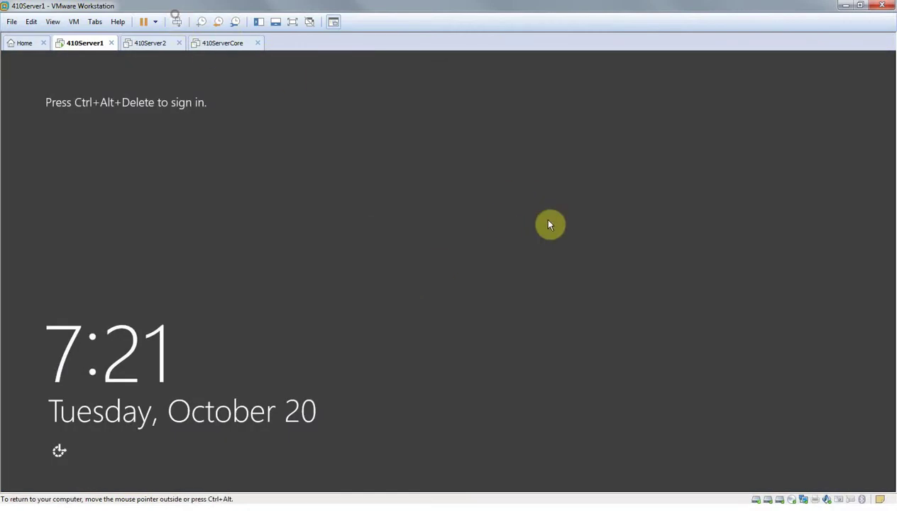
left_click(179, 21)
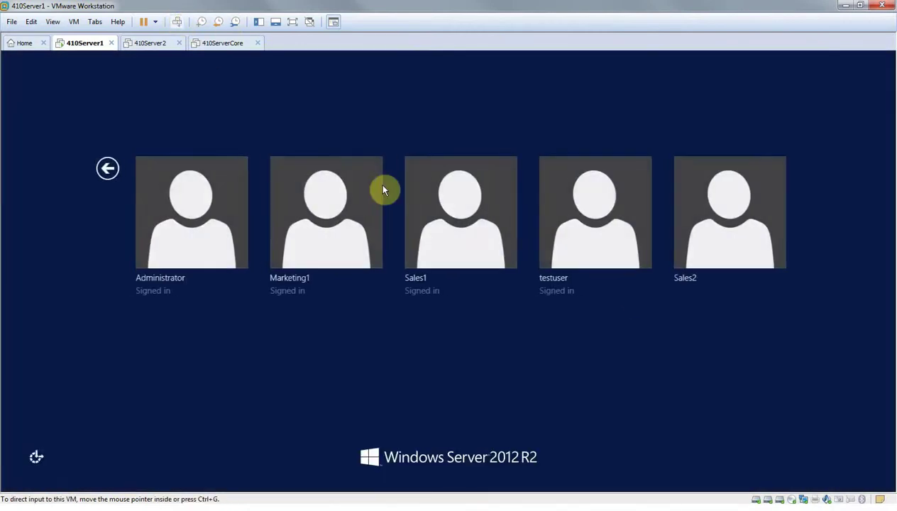
left_click(703, 248)
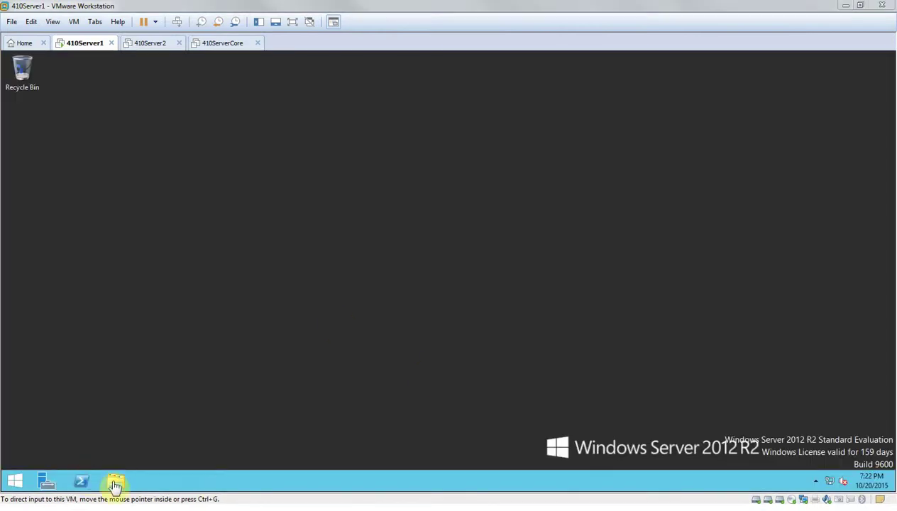
Step: Open File Explorer and browse to the MktgDocs folder on Volume1 (P:)
left_click(115, 482)
left_click(115, 482)
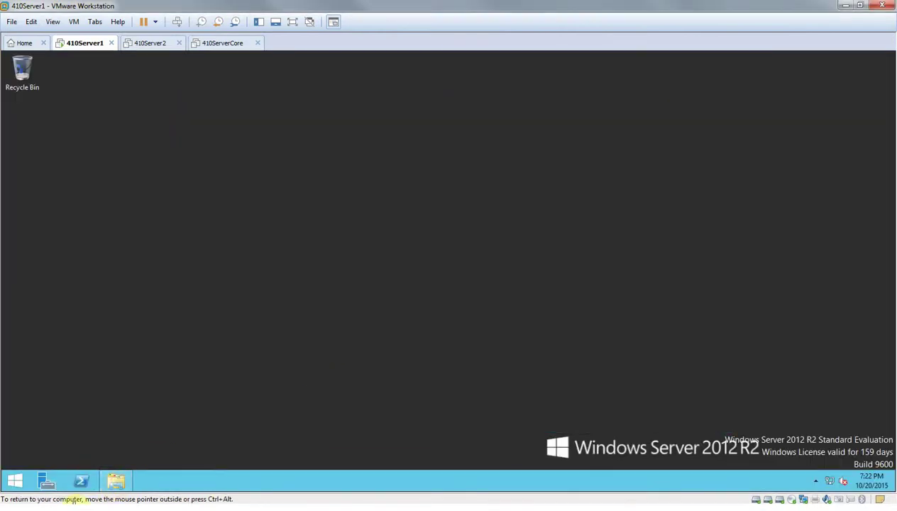
left_click(115, 482)
double_click(623, 259)
double_click(316, 174)
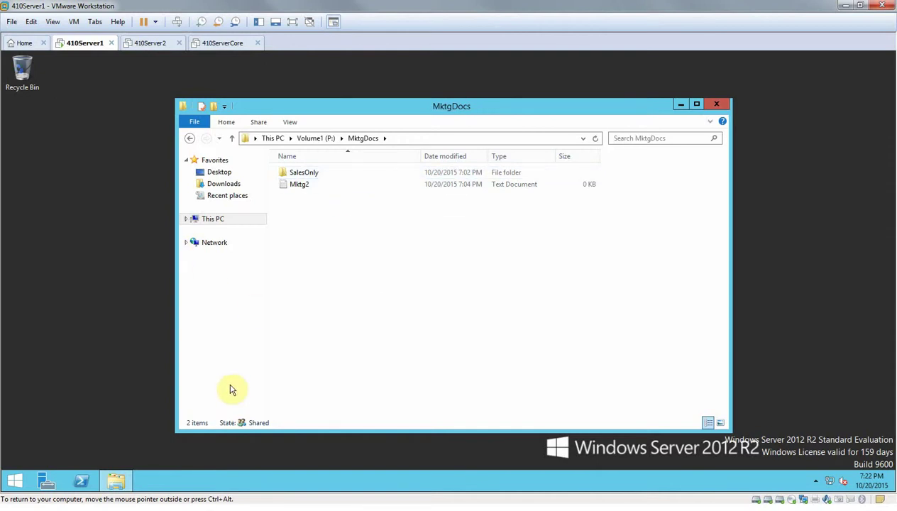
Step: Create a new text document in MktgDocs named NewSales1
right_click(379, 210)
mouse_move(463, 326)
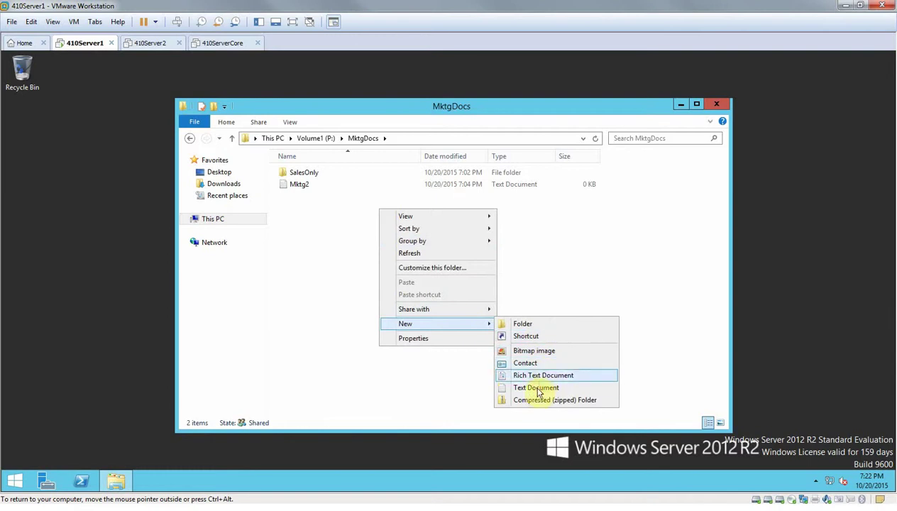
left_click(538, 389)
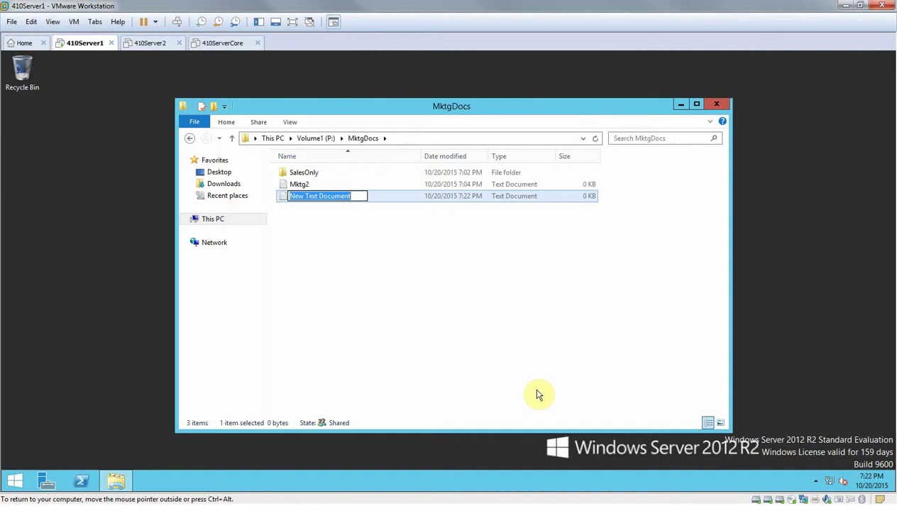
type("NewSales1")
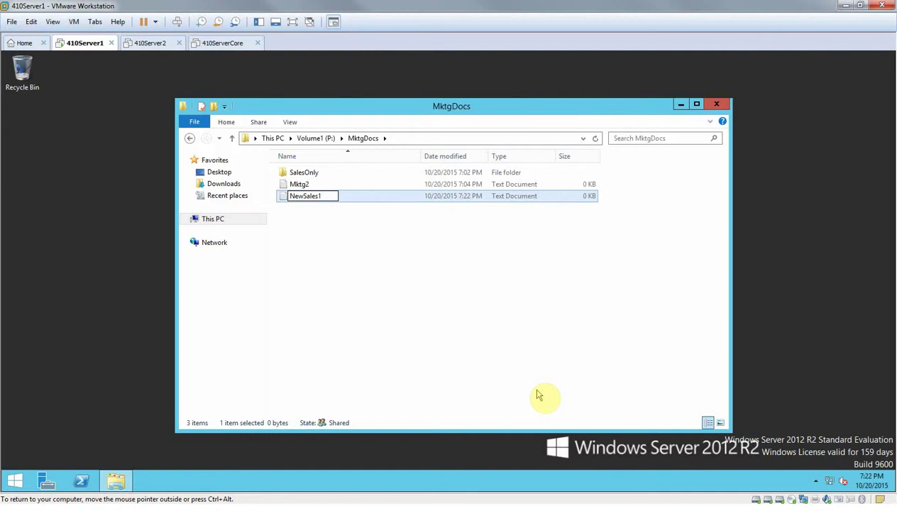
key("Return")
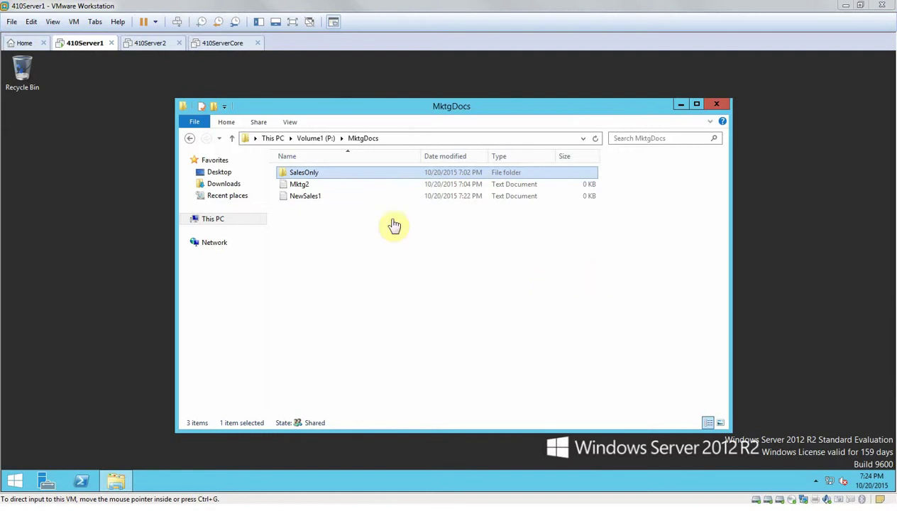
Step: Attempt to open SalesOnly with the administrator password, dismiss the access-denied message, return to Volume1 (P:)
left_click(340, 237)
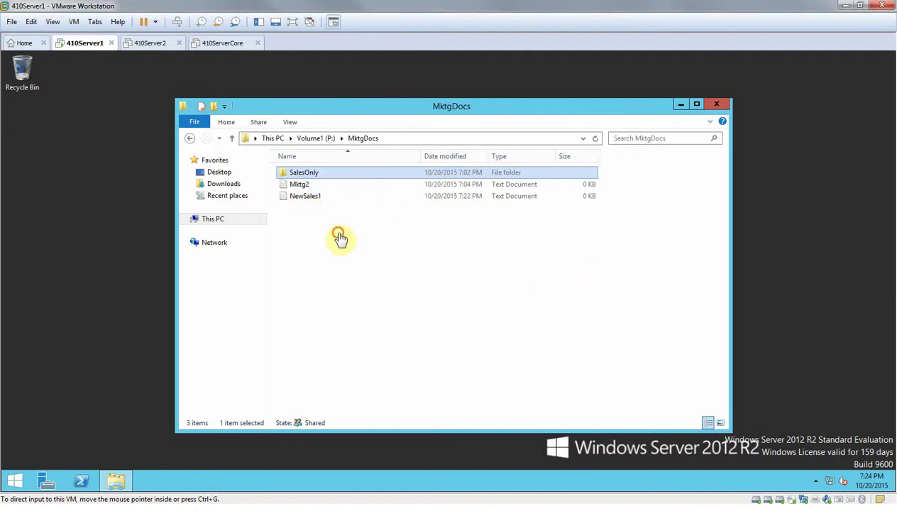
double_click(330, 177)
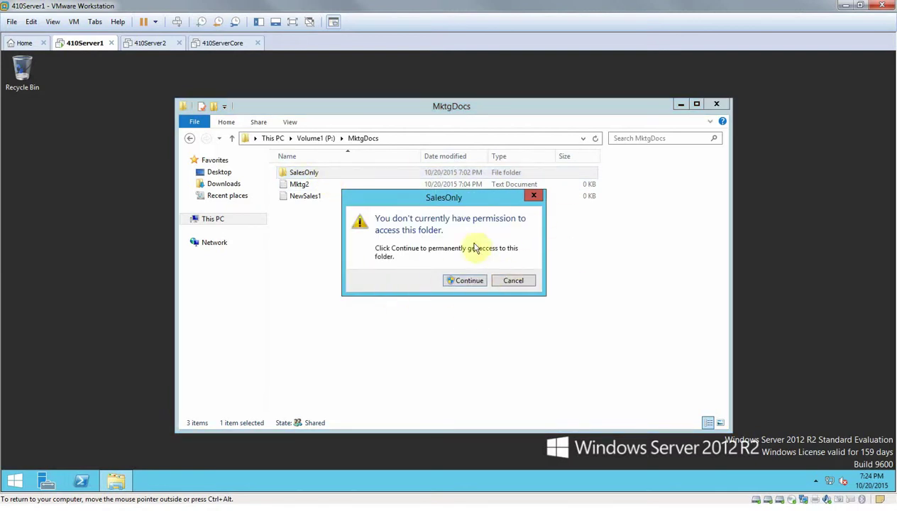
left_click(463, 283)
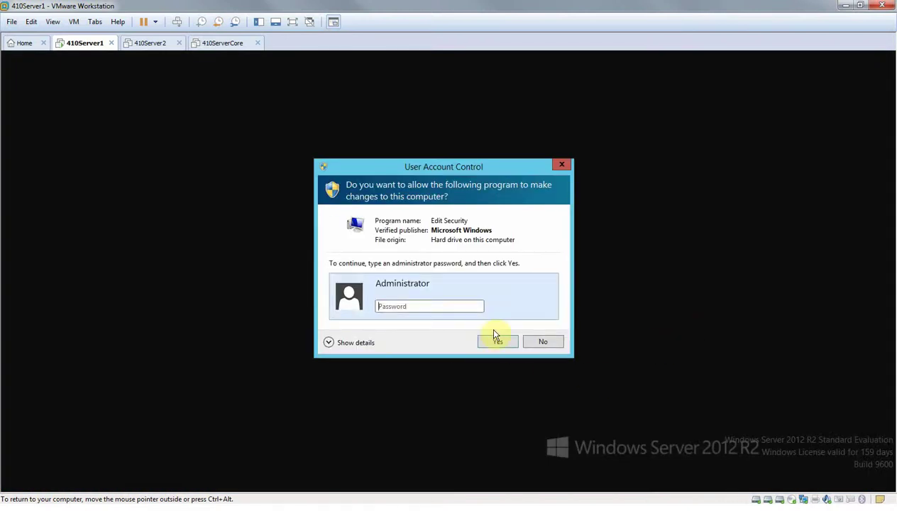
type("****")
left_click(498, 342)
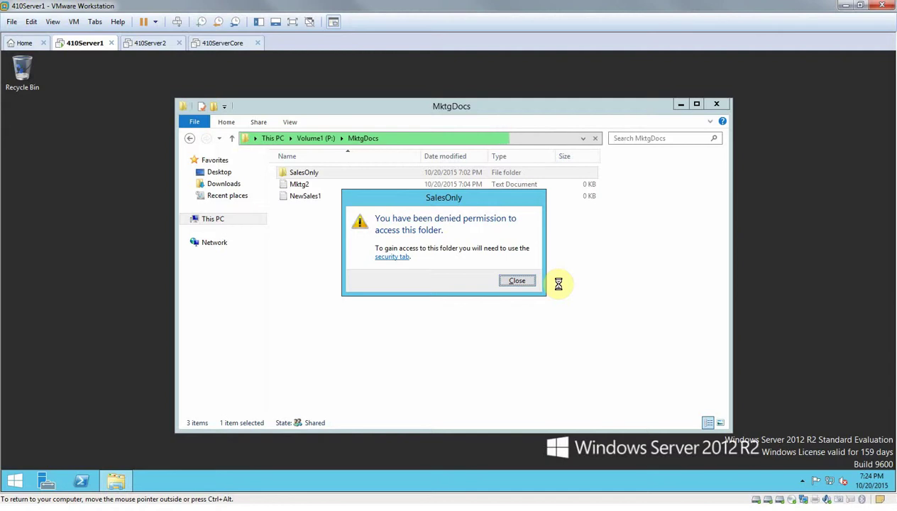
left_click(508, 283)
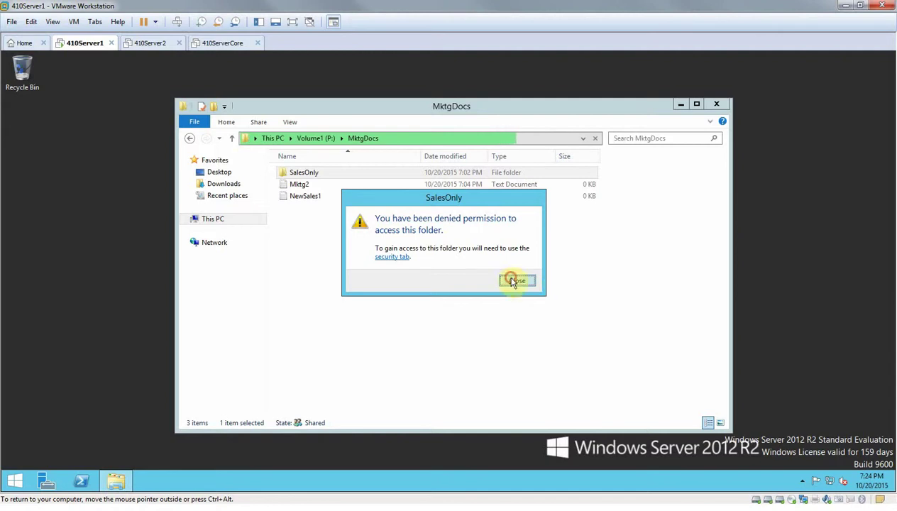
left_click(190, 139)
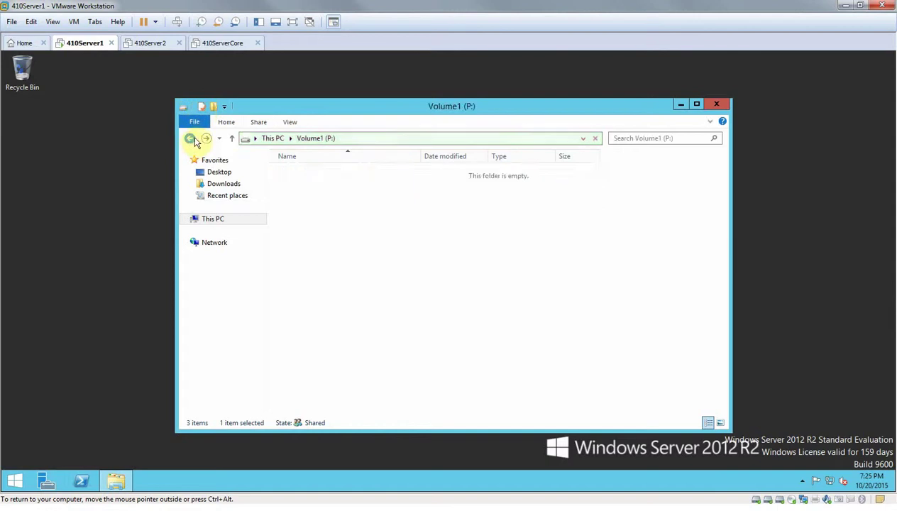